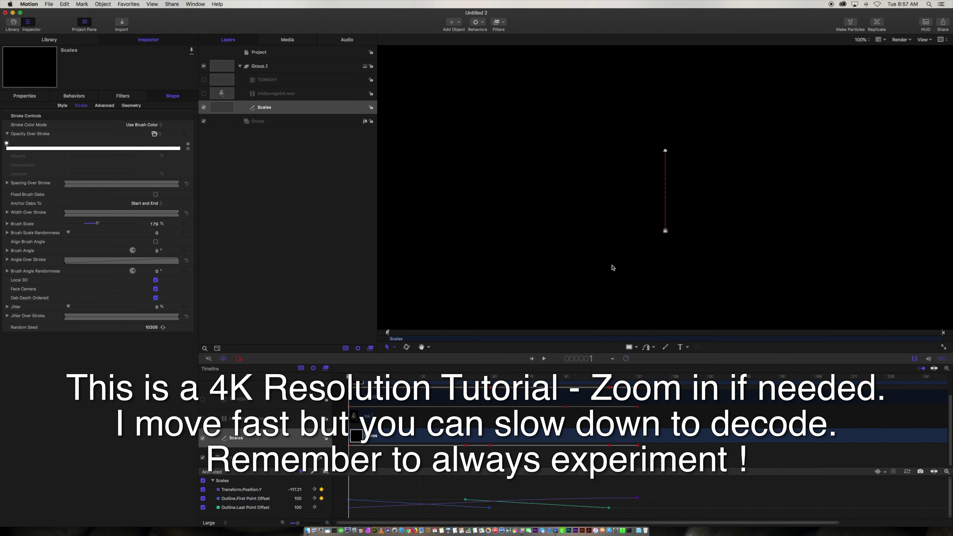
Preview the finished TONIGHT outline animation, rewinding and replaying it from the start.
key("space")
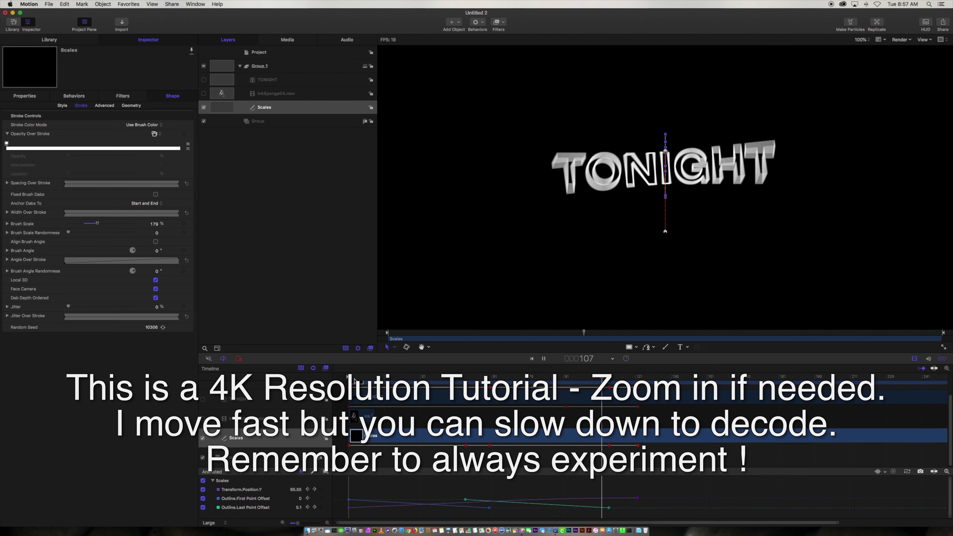
key("space")
left_click_drag(644, 377, 329, 382)
key("space")
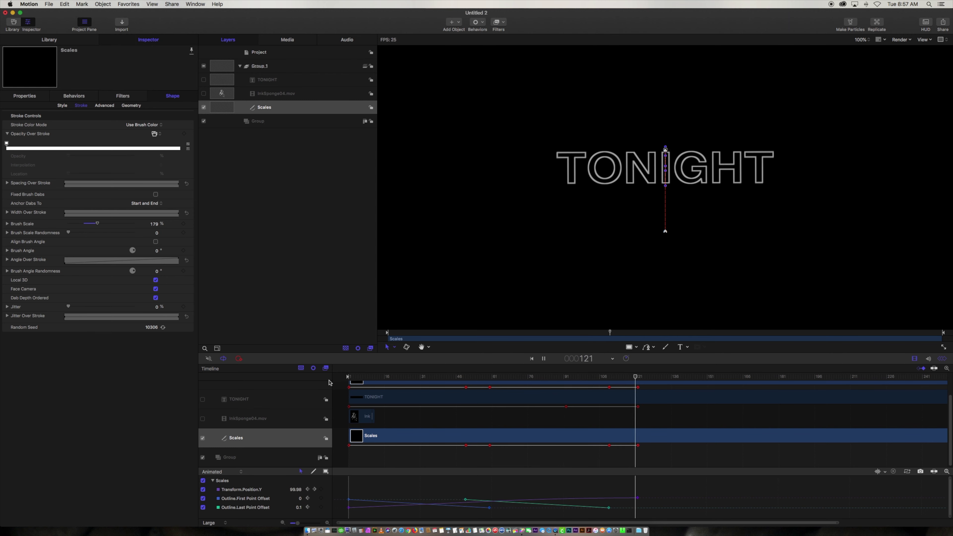
left_click(630, 377)
left_click_drag(605, 377, 340, 397)
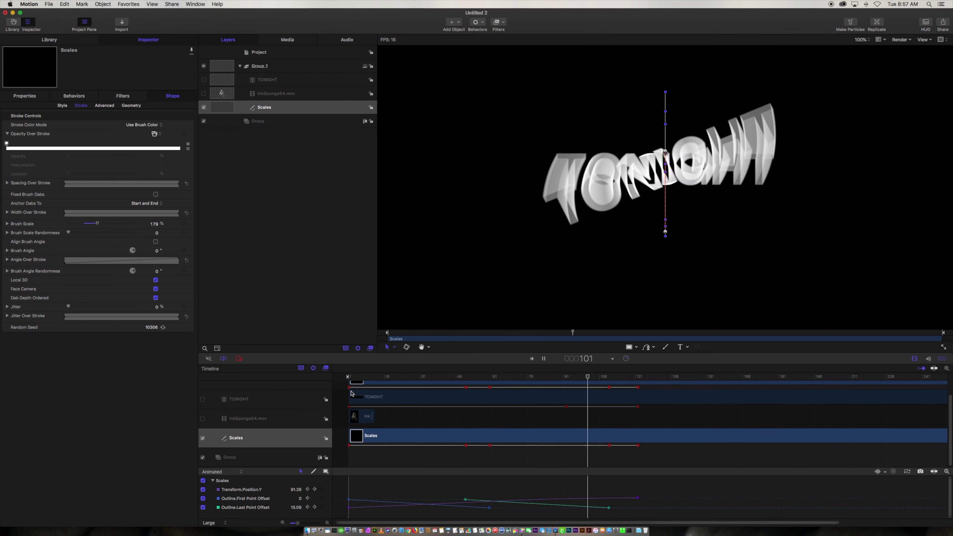
key("space")
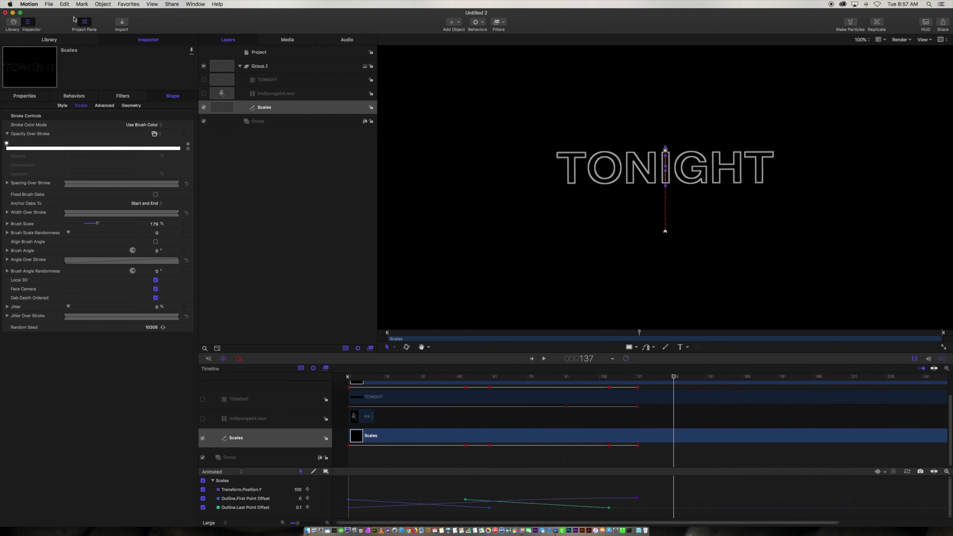
Create a new blank Motion Project from the Project Browser.
left_click(48, 3)
left_click(53, 13)
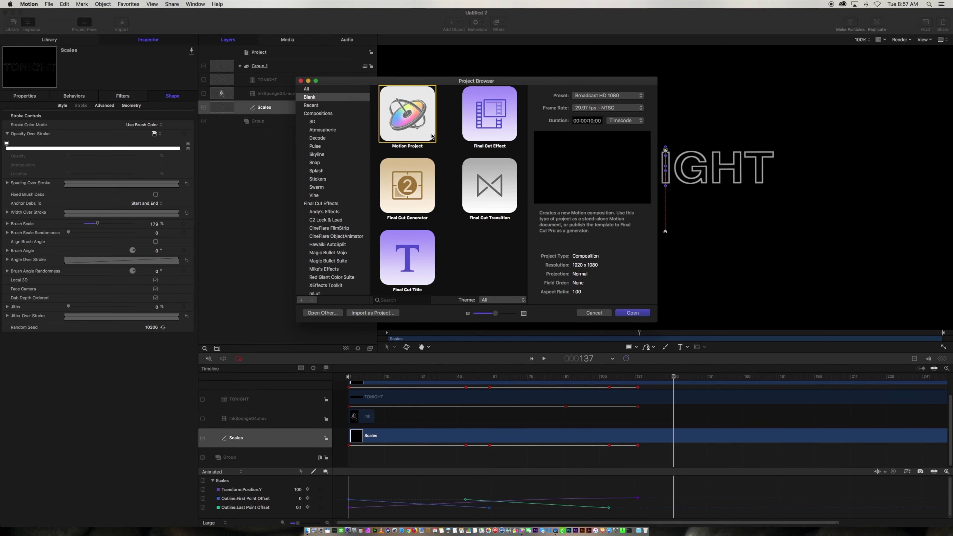
left_click(647, 315)
left_click(637, 313)
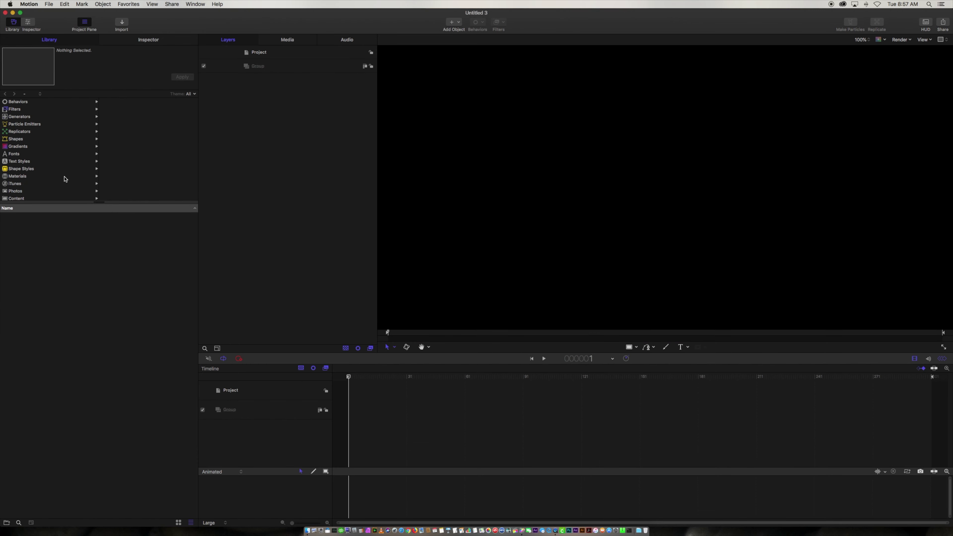
Drag the Scales shape style from the Library's Shape Styles into the project.
left_click(24, 169)
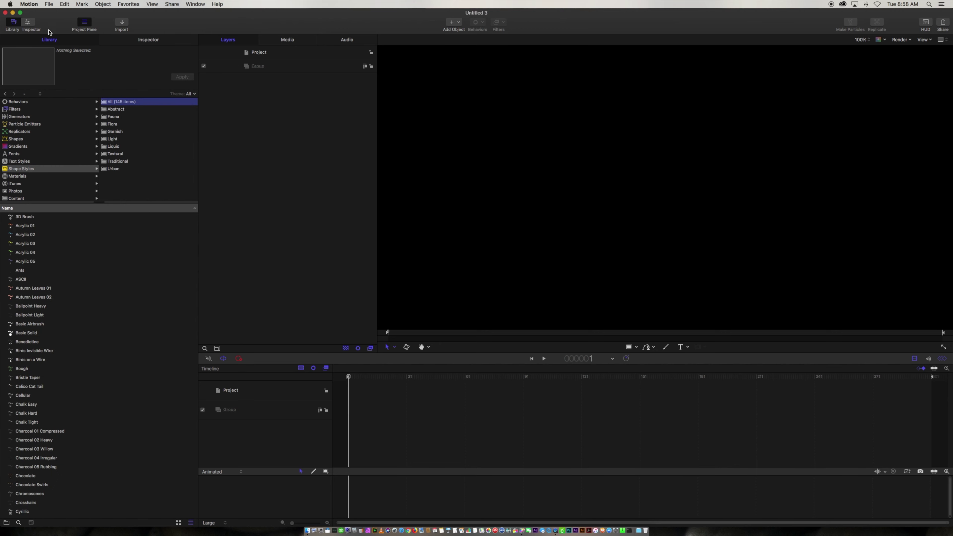
scroll(95, 314, "down", 10)
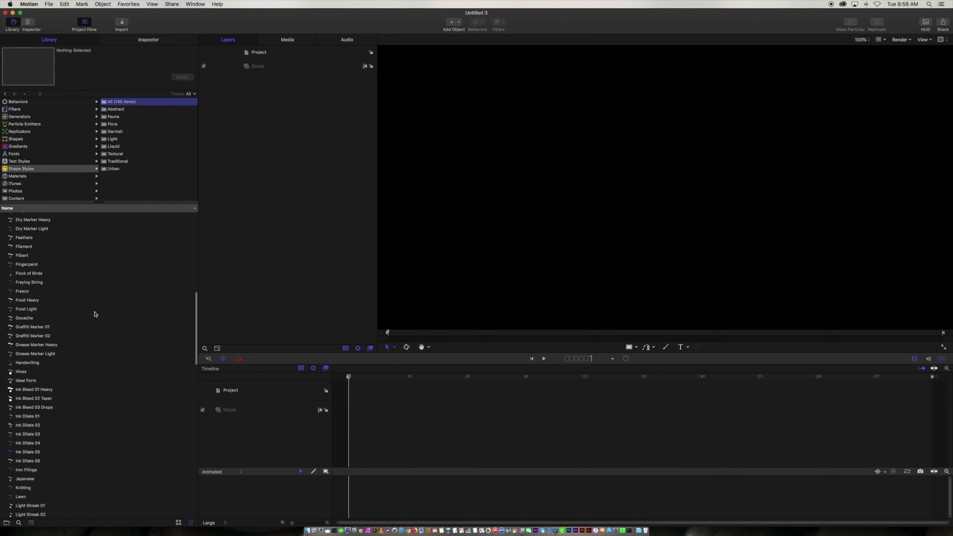
scroll(95, 314, "down", 10)
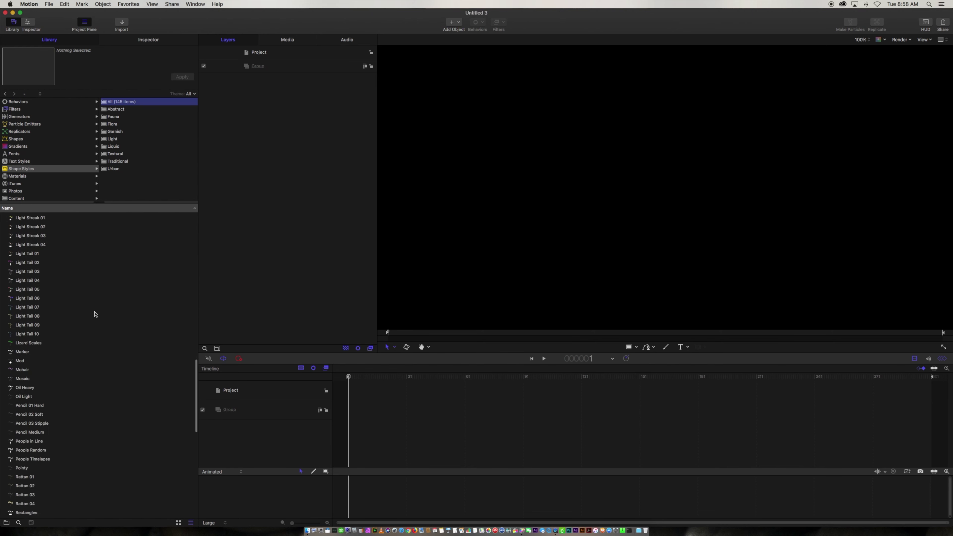
scroll(95, 315, "down", 10)
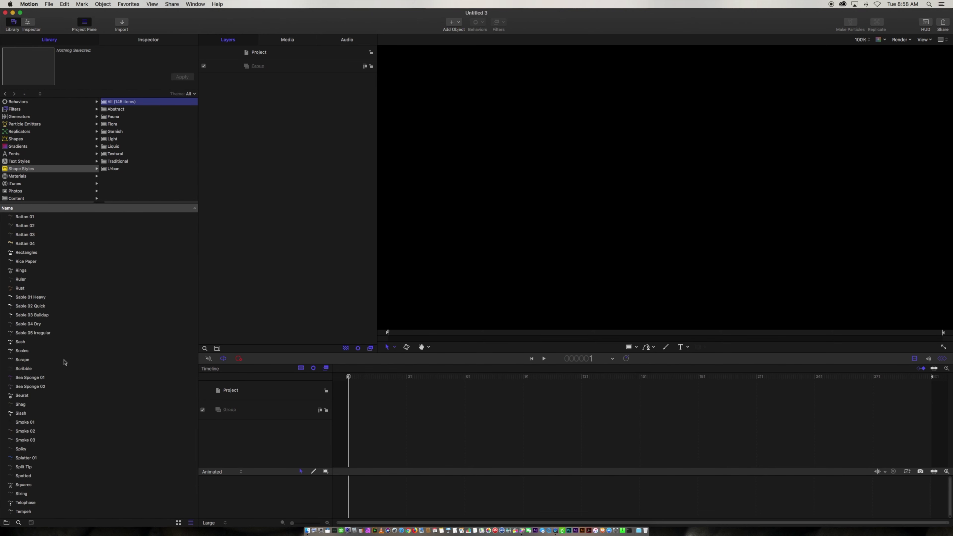
left_click(23, 351)
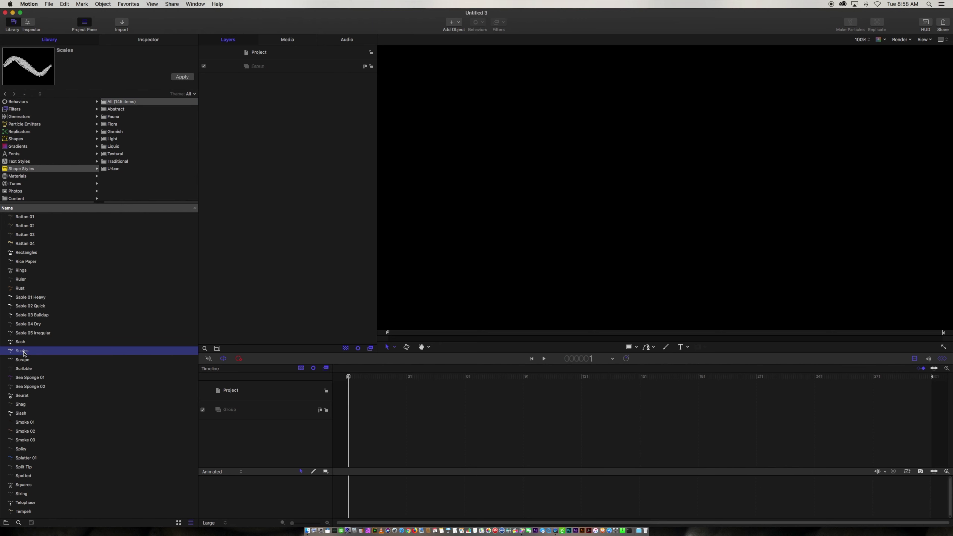
left_click_drag(23, 353, 264, 129)
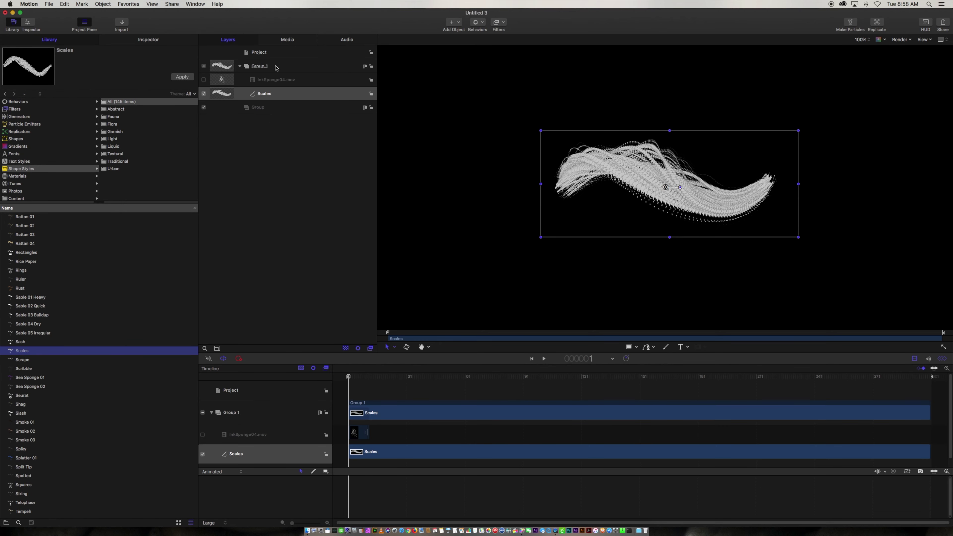
Set the Scales shape's Point 1 X to -2500 and Point 2 X to 2500.
left_click(143, 40)
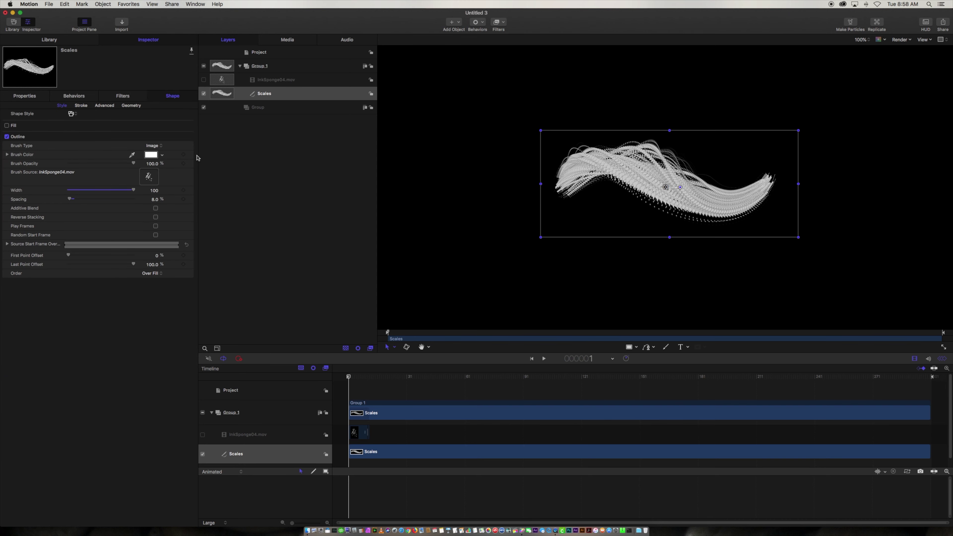
left_click(132, 106)
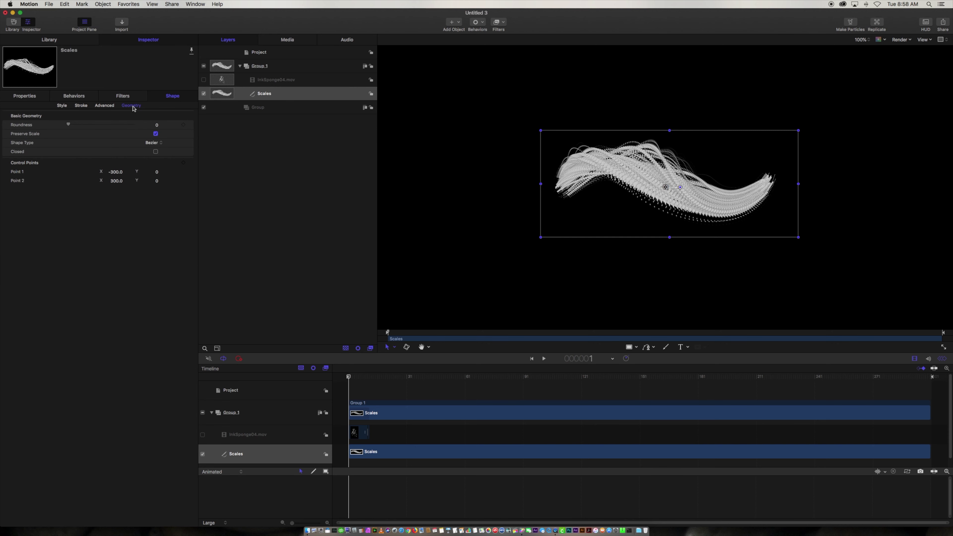
left_click(119, 173)
type("-2500")
key("Return")
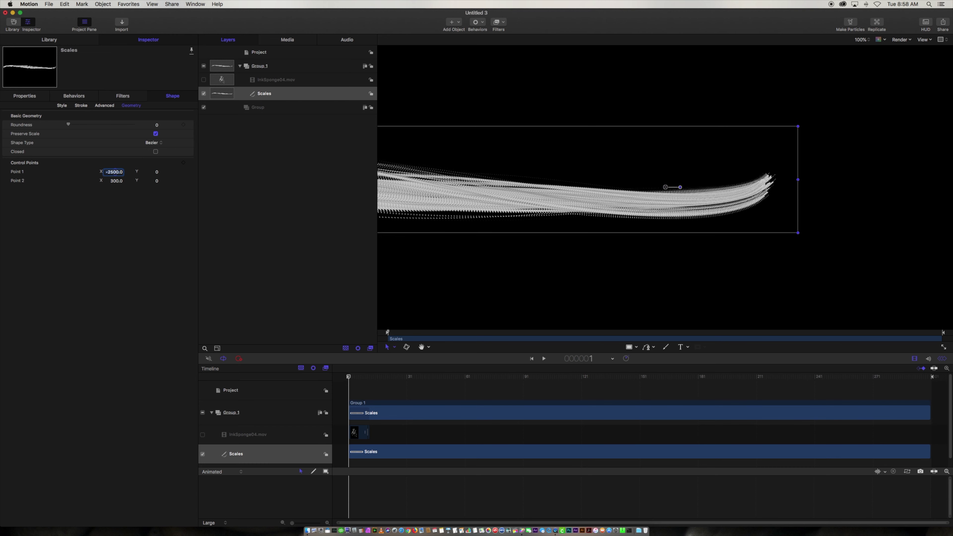
left_click_drag(116, 181, 196, 181)
left_click(115, 181)
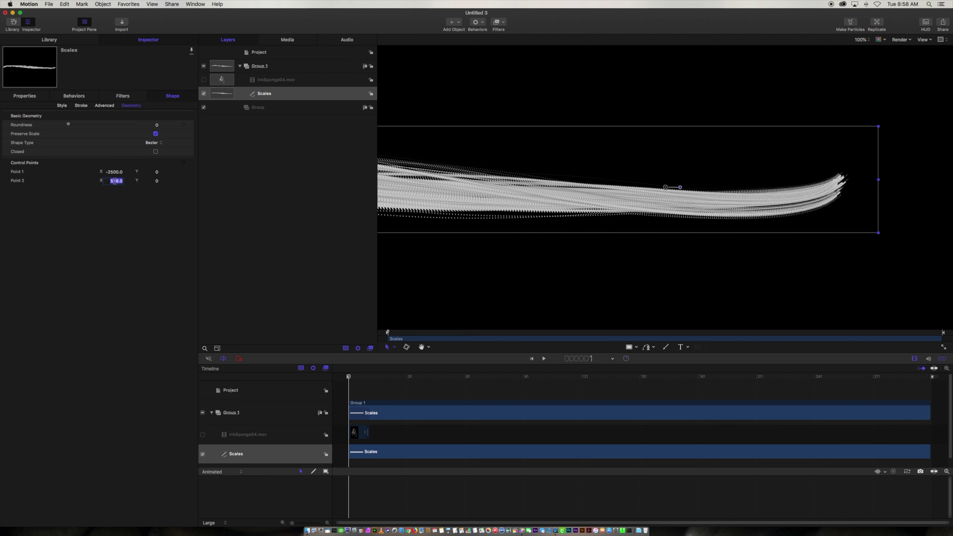
type("2500")
key("Return")
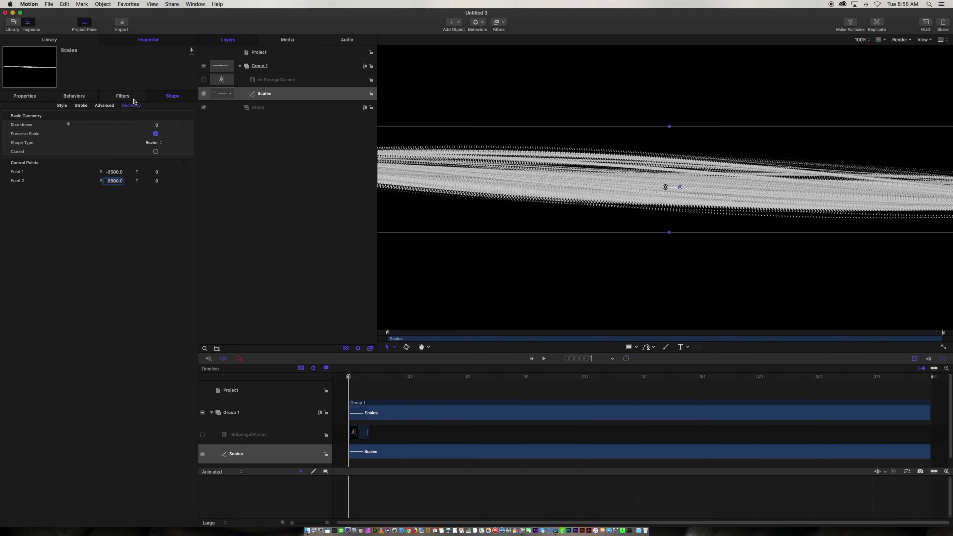
Change the Scales shape type to Linear.
left_click(155, 143)
left_click(154, 137)
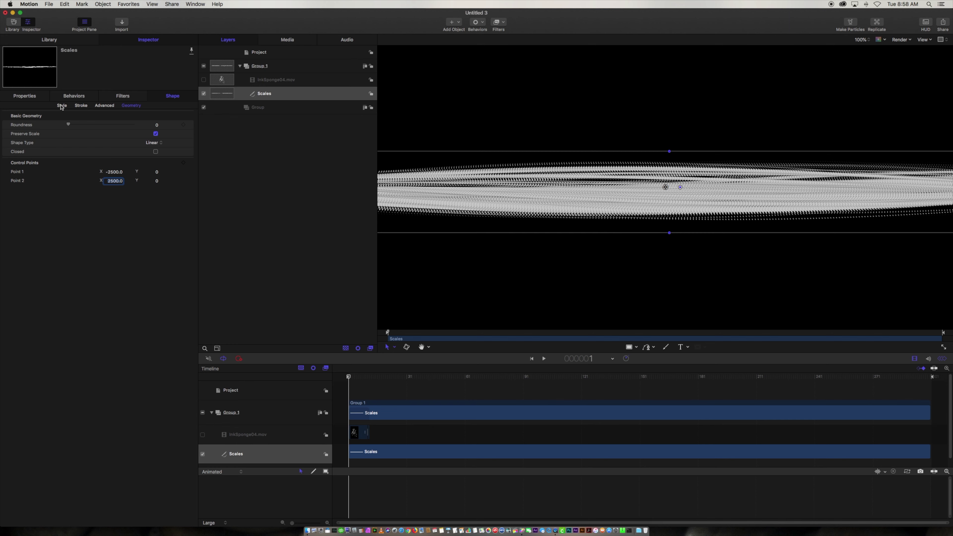
left_click(62, 106)
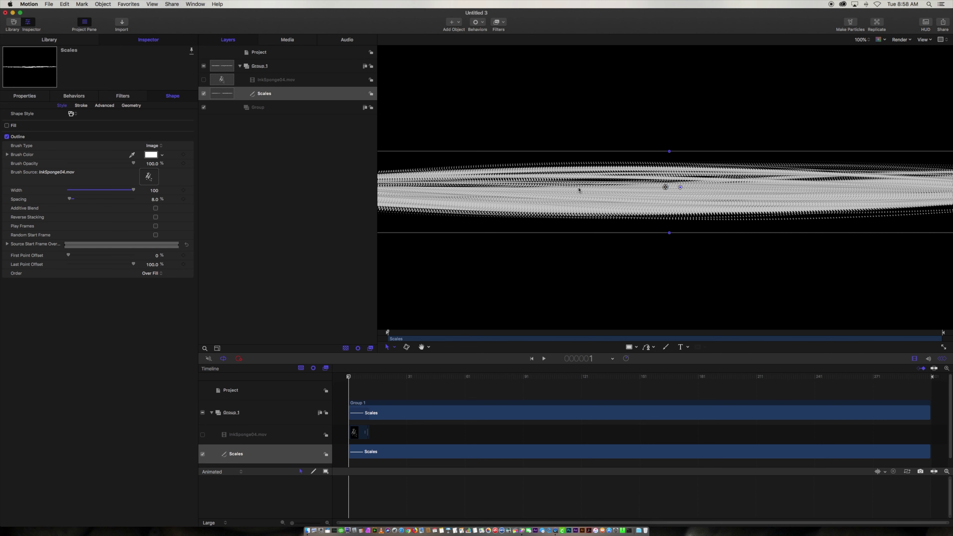
left_click(681, 347)
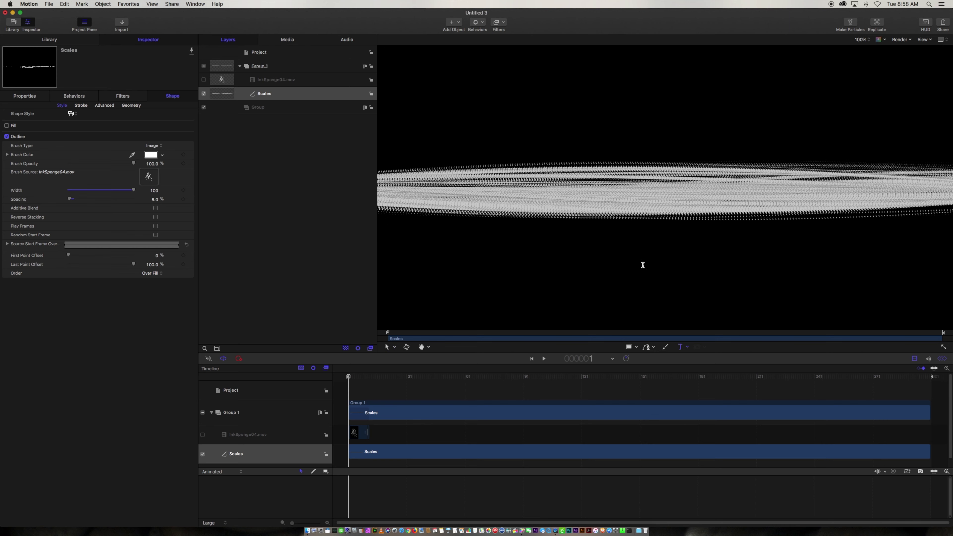
Add a text layer reading 'TONIGHT' to the canvas.
left_click(637, 255)
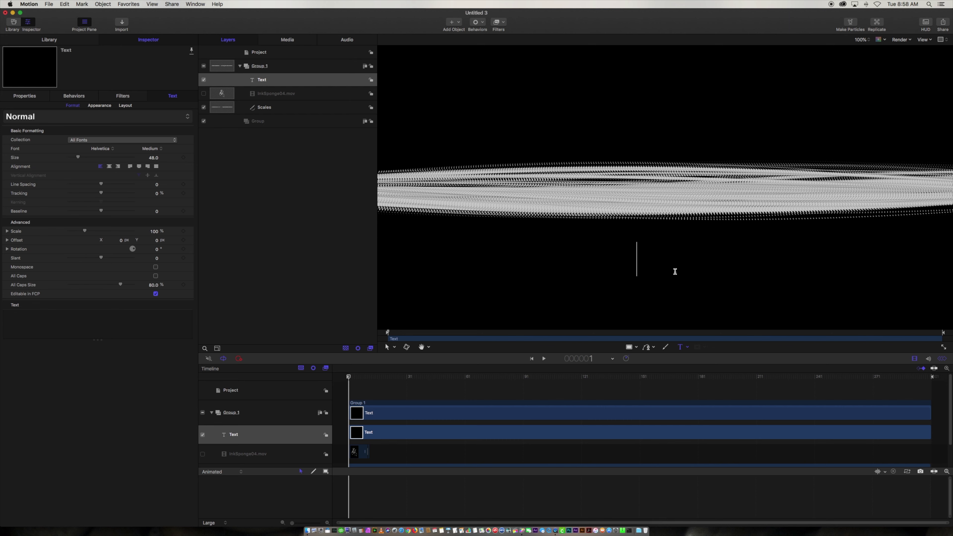
type("TONIGHT")
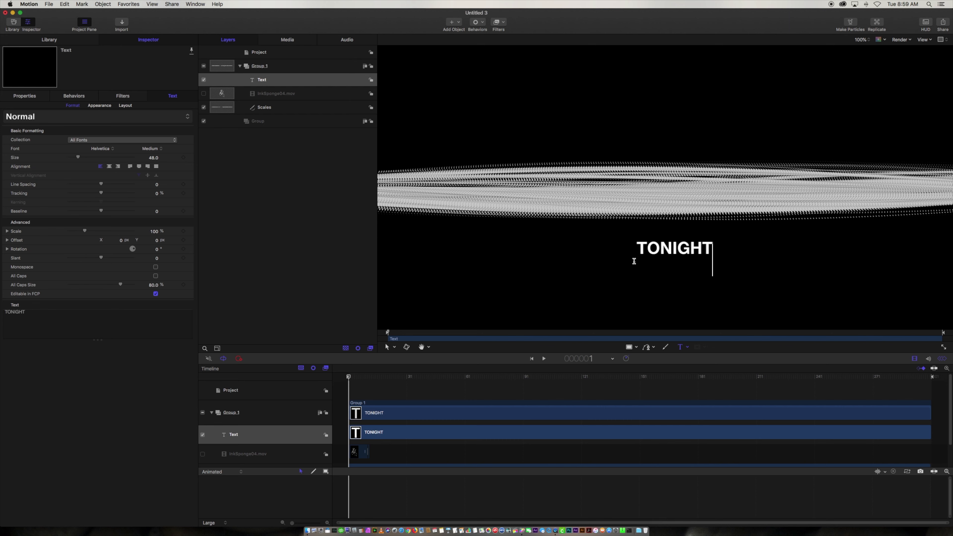
left_click(666, 237)
key("super+a")
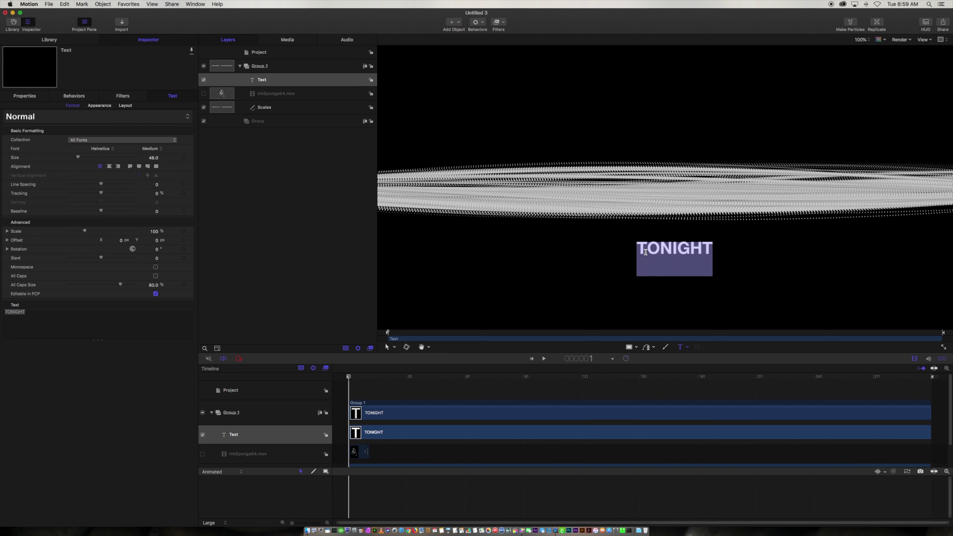
left_click(612, 280)
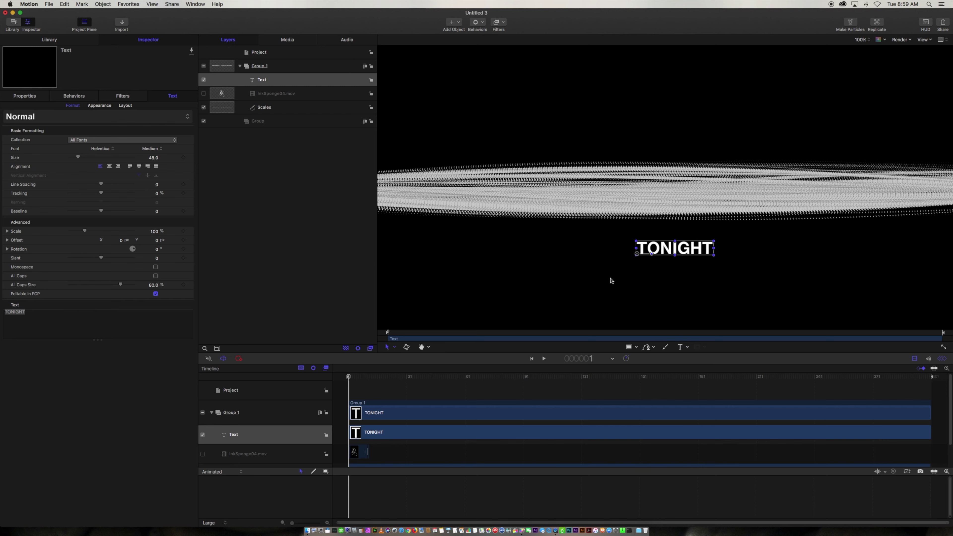
Set TONIGHT to size 200, center-aligned, with the baseline lowered to -52.
left_click(671, 248)
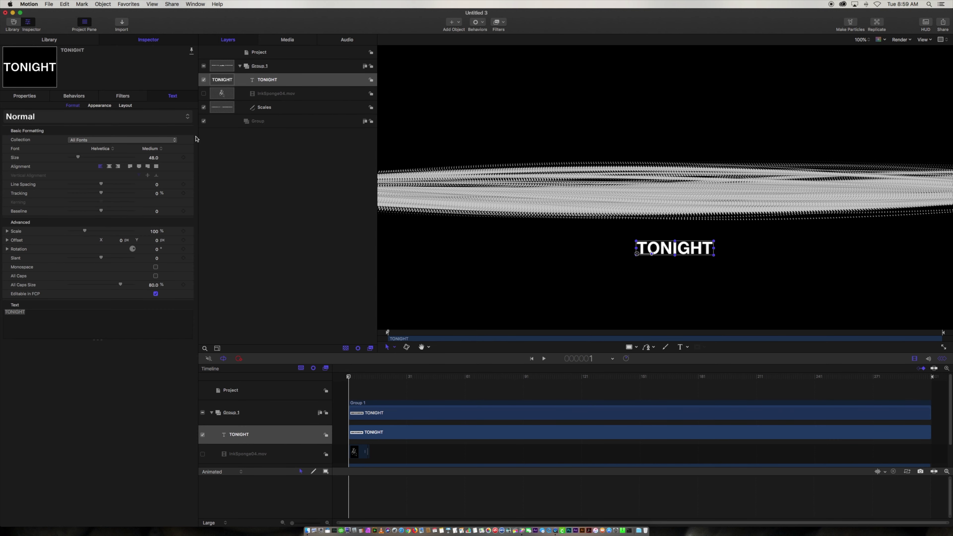
left_click(153, 158)
type("200")
key("Return")
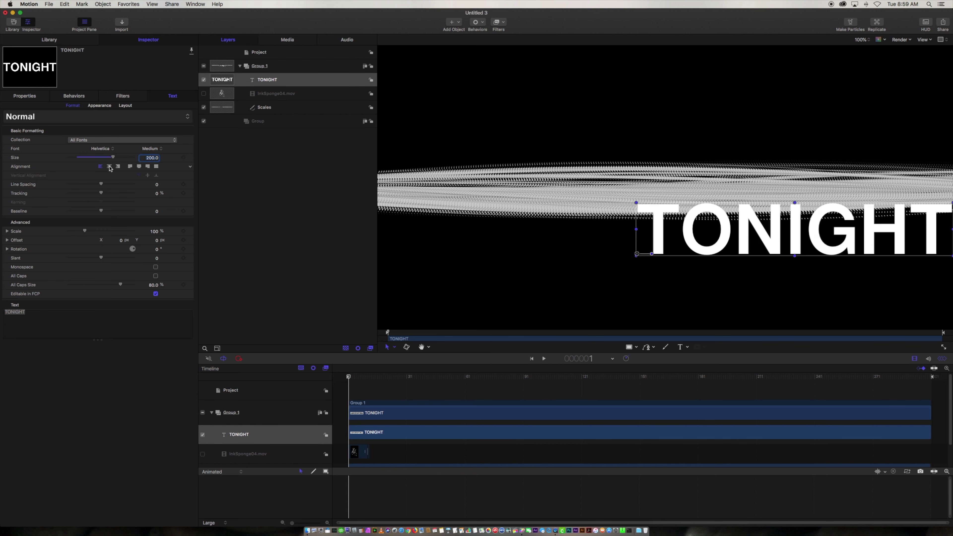
left_click(109, 167)
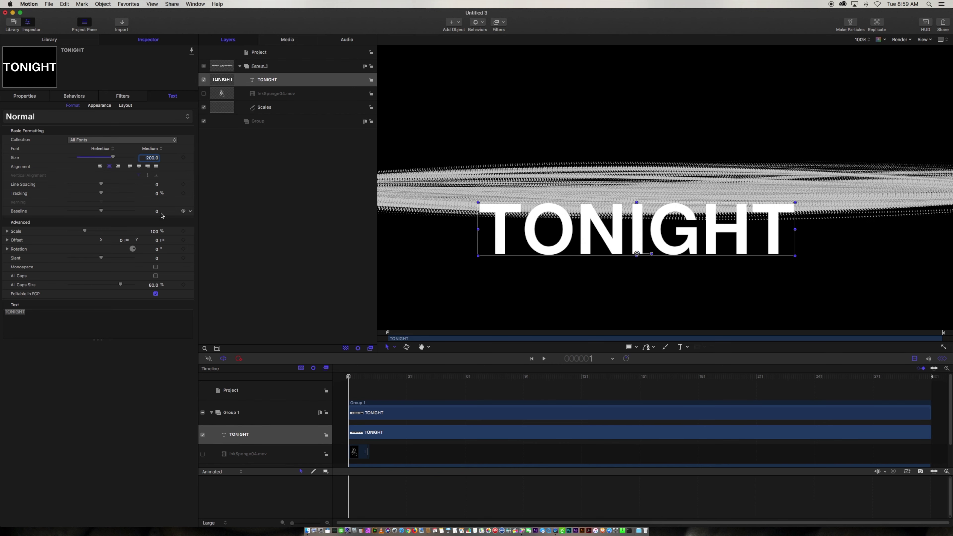
left_click_drag(158, 215, 136, 215)
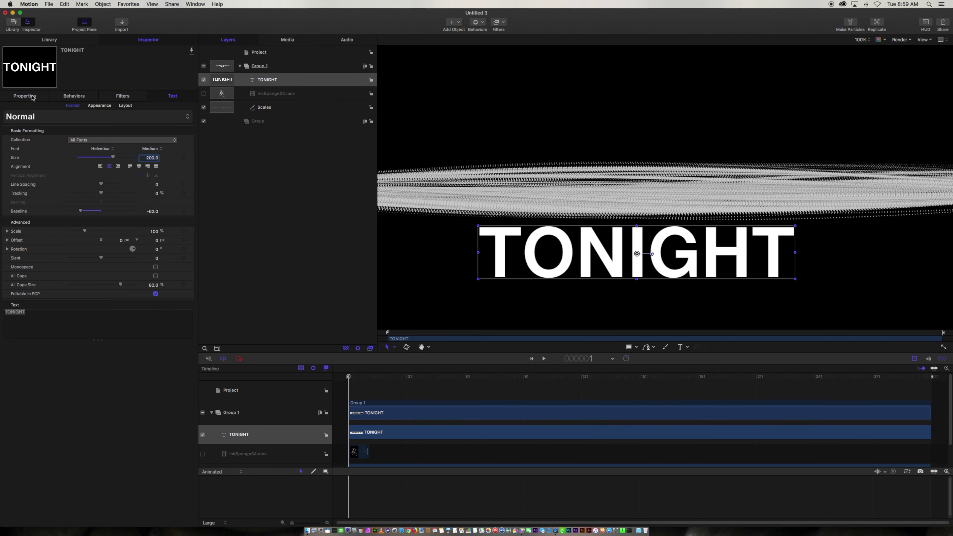
Position the TONIGHT text layer at X 0, Y 0.
left_click(24, 96)
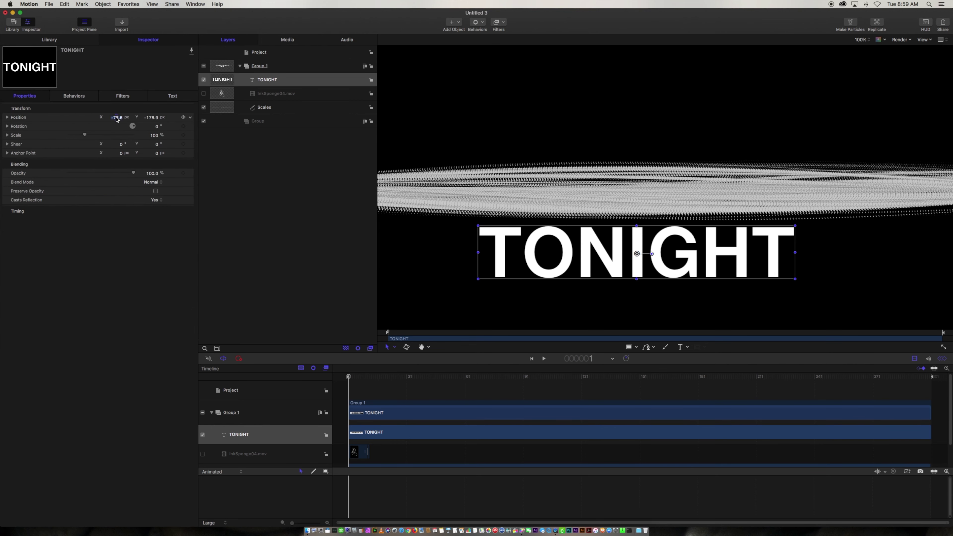
left_click(117, 118)
key("Return")
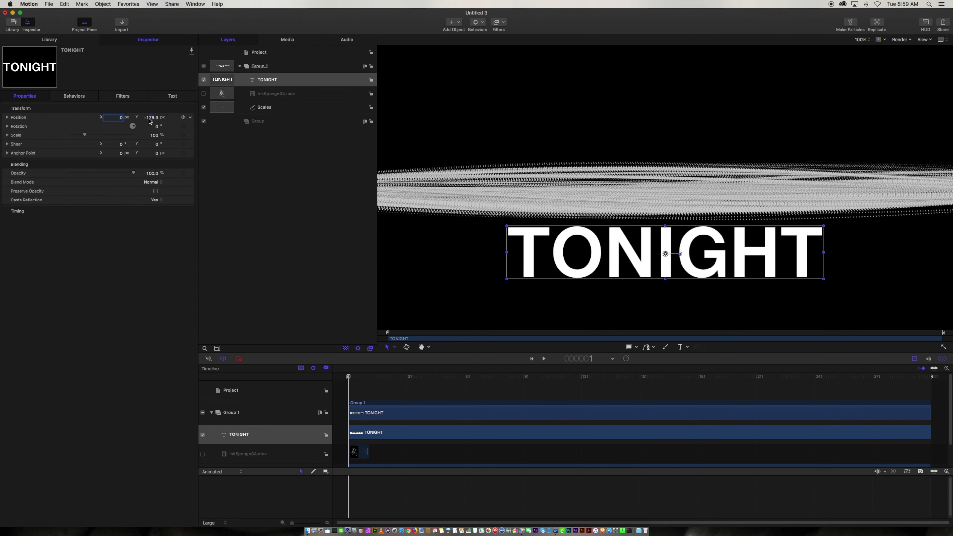
left_click(149, 119)
type("0")
key("Return")
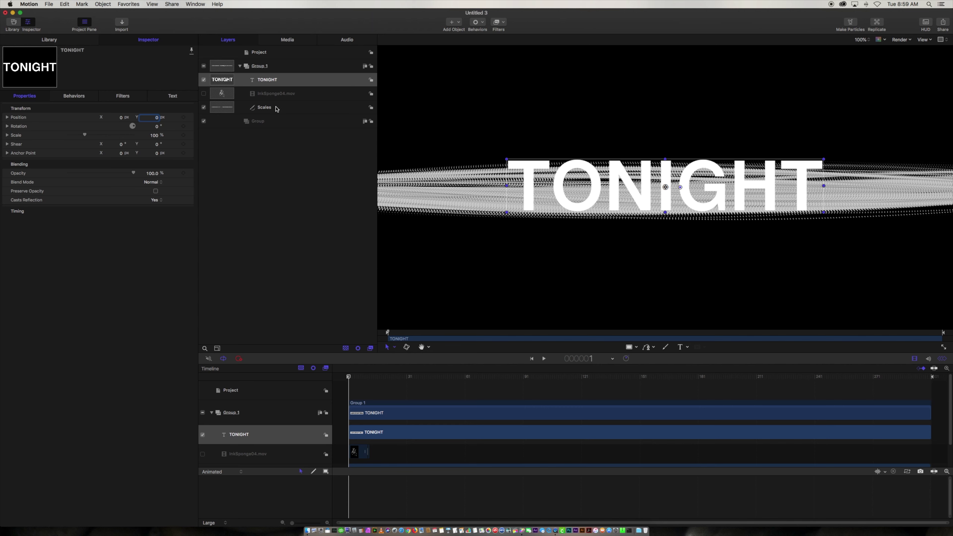
left_click(276, 109)
Turn off Face and enable a white Outline of width 2.0 on TONIGHT.
left_click(267, 80)
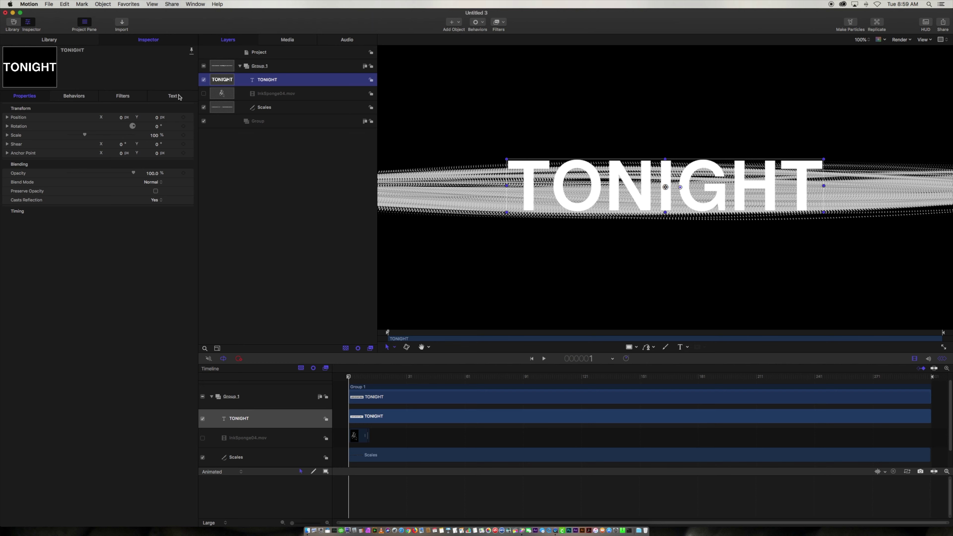
left_click(173, 96)
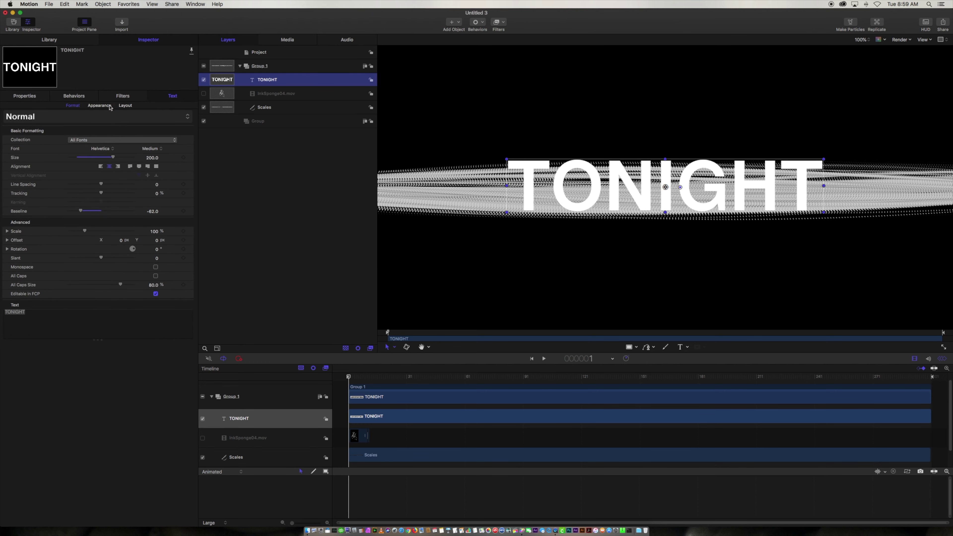
left_click(99, 106)
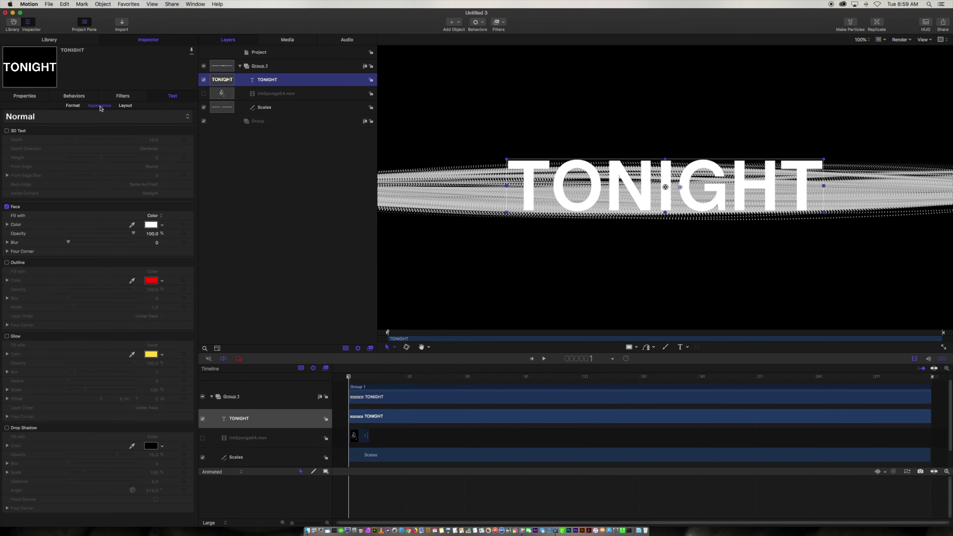
left_click(7, 207)
left_click(6, 263)
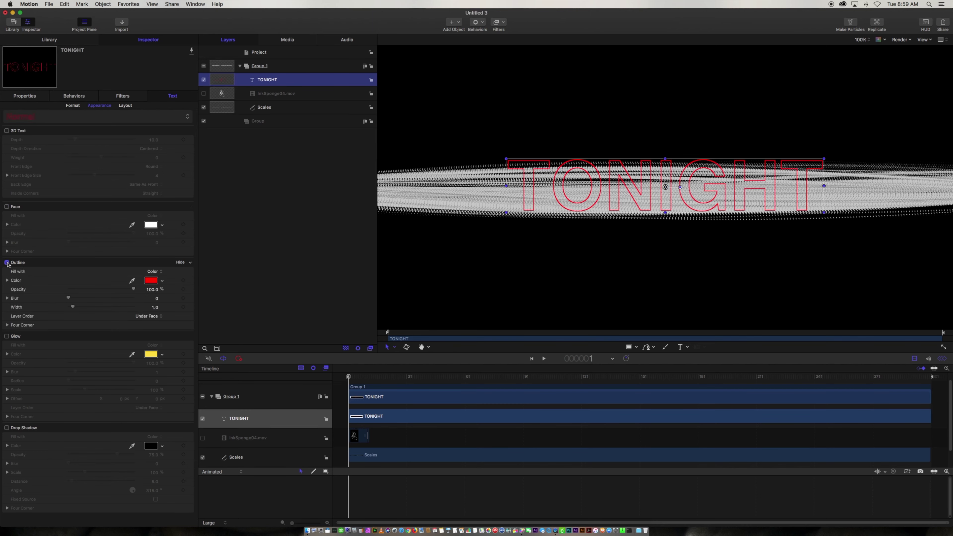
left_click(152, 282)
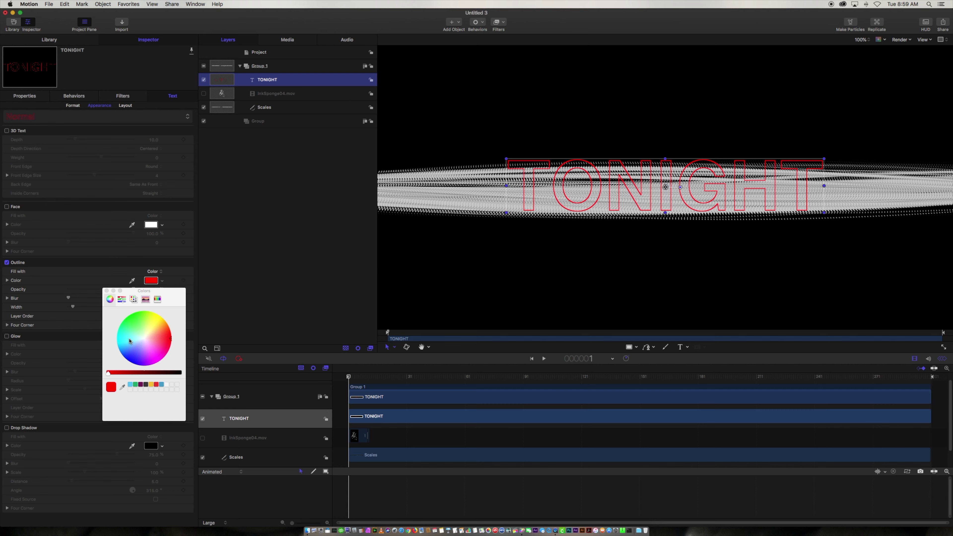
left_click(166, 386)
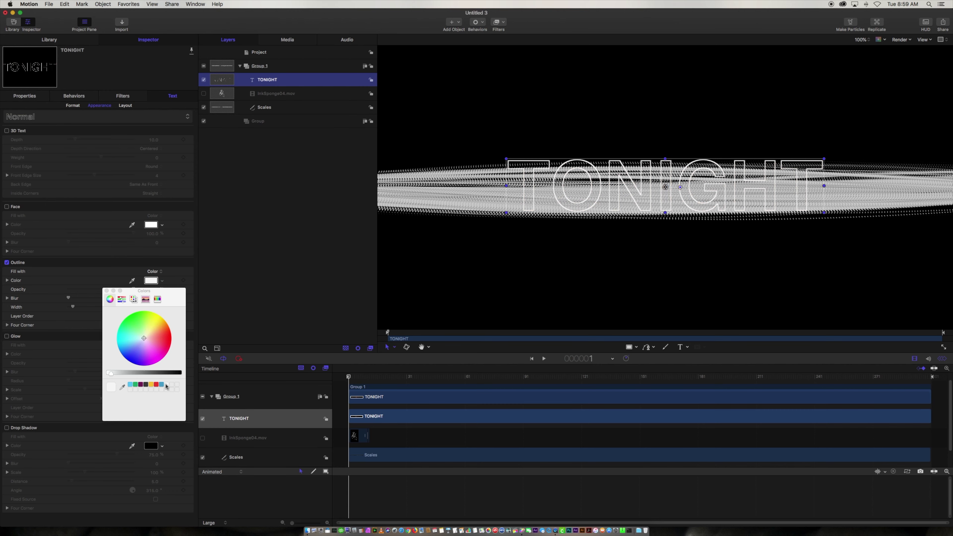
left_click(107, 291)
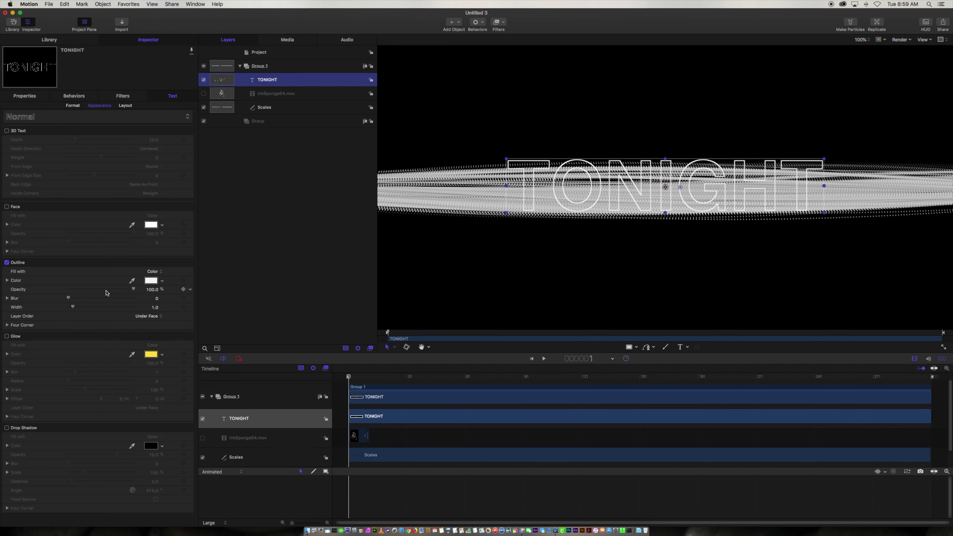
left_click(157, 308)
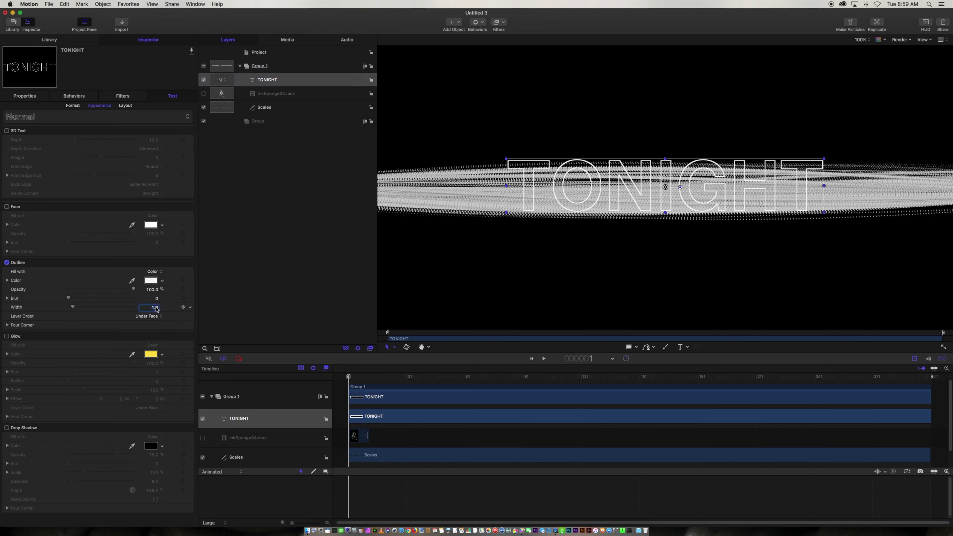
key("Return")
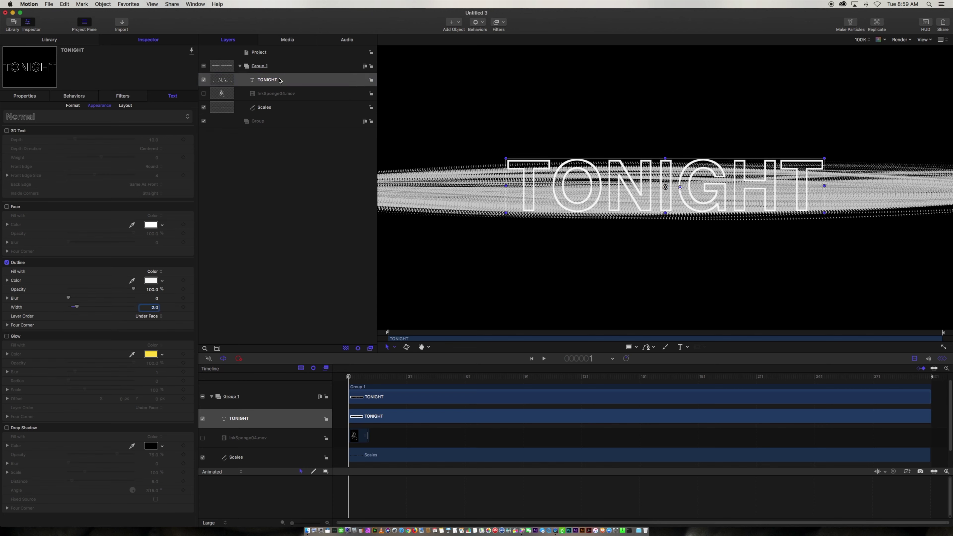
left_click(282, 80)
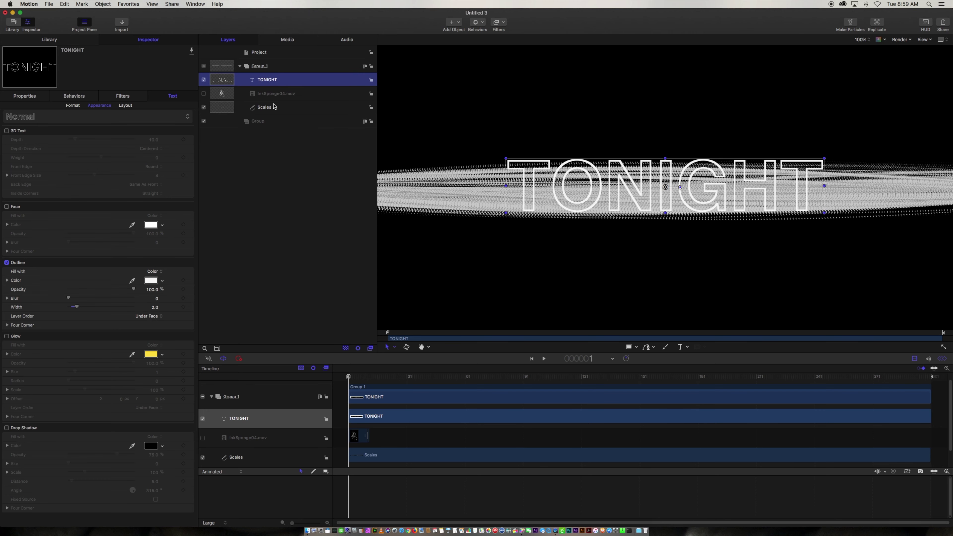
left_click(274, 107)
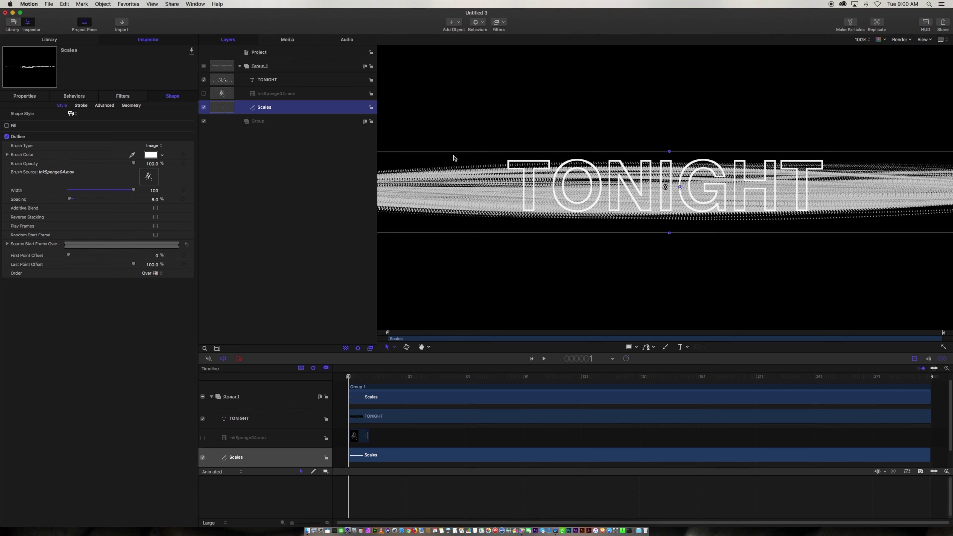
Drag the TONIGHT layer onto the Scales stroke's Brush Source well.
left_click_drag(281, 82, 150, 180)
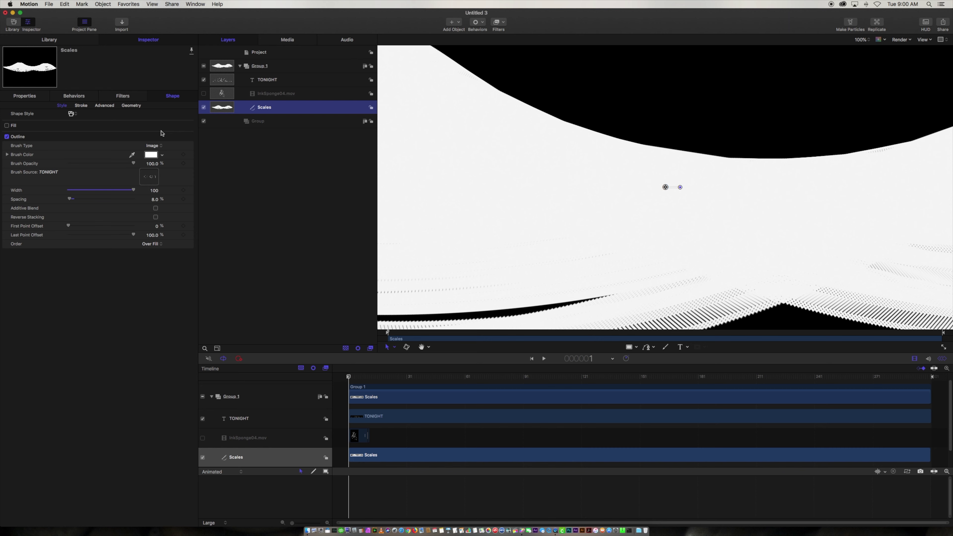
left_click(105, 106)
Reset Width Over Stroke and Angle Over Stroke on the Scales stroke.
left_click(80, 106)
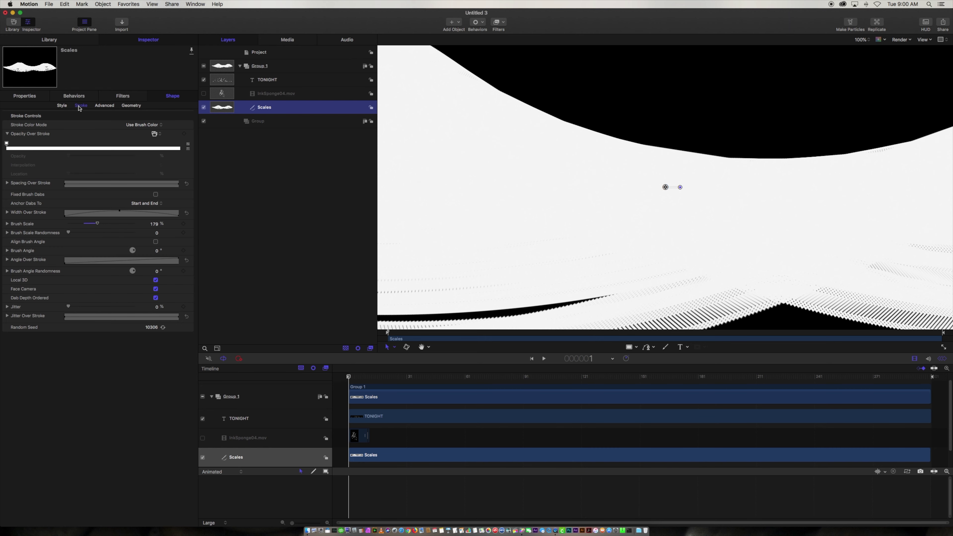
left_click(187, 213)
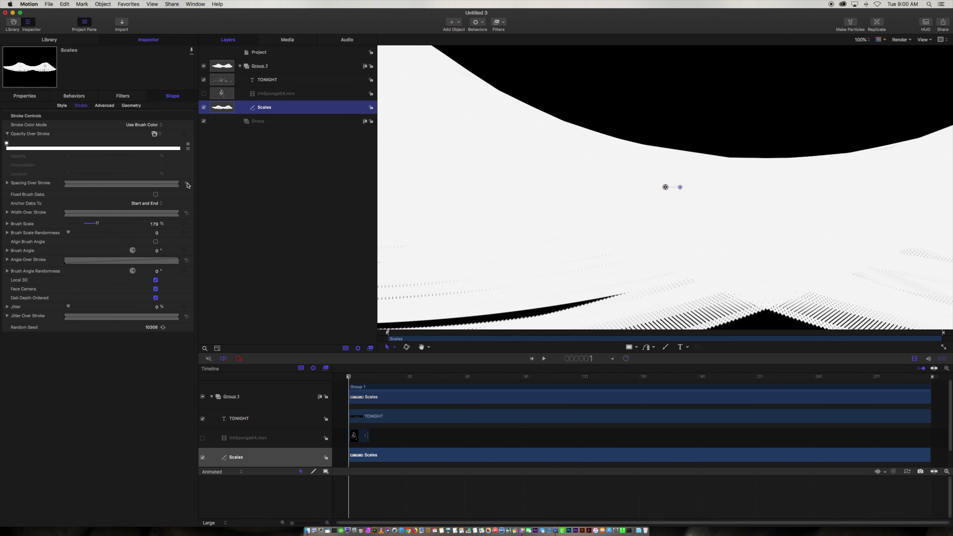
left_click(188, 261)
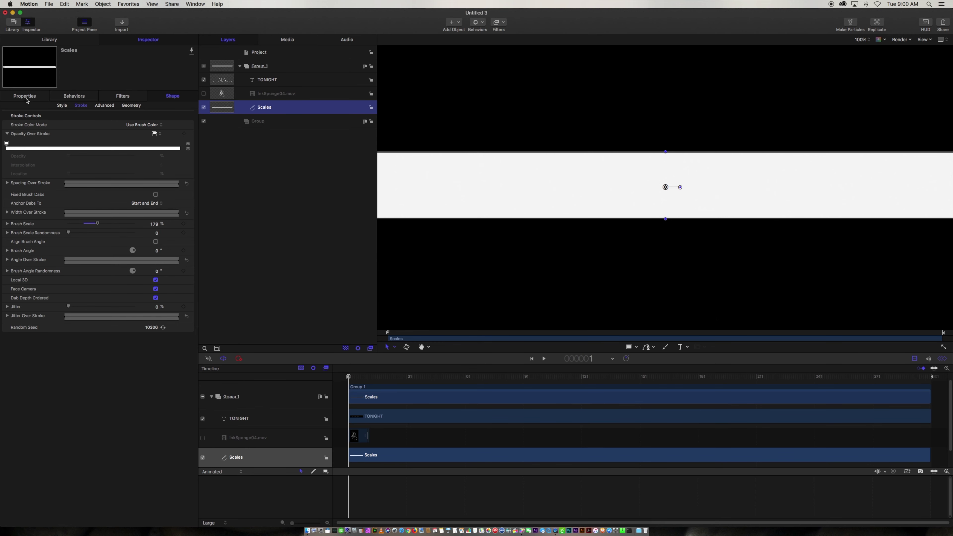
left_click(25, 97)
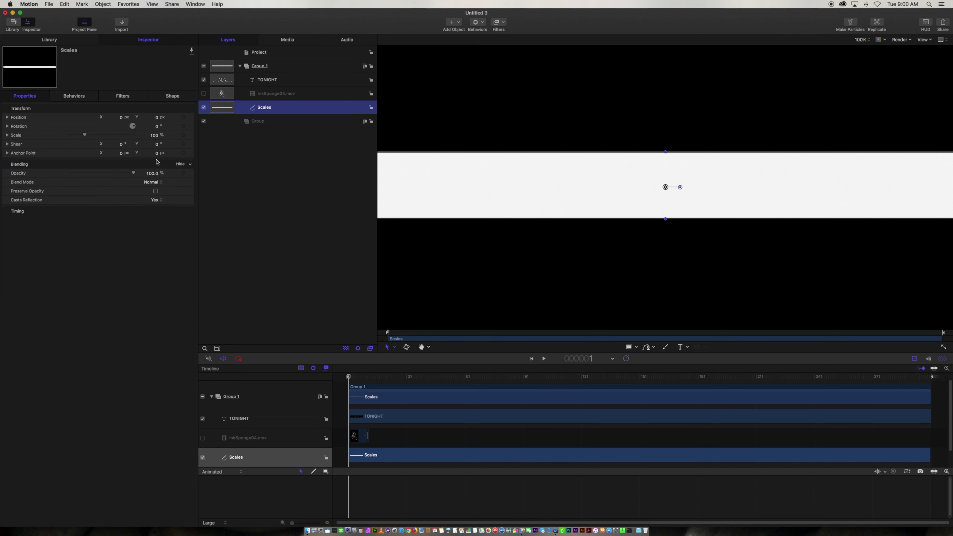
left_click(7, 127)
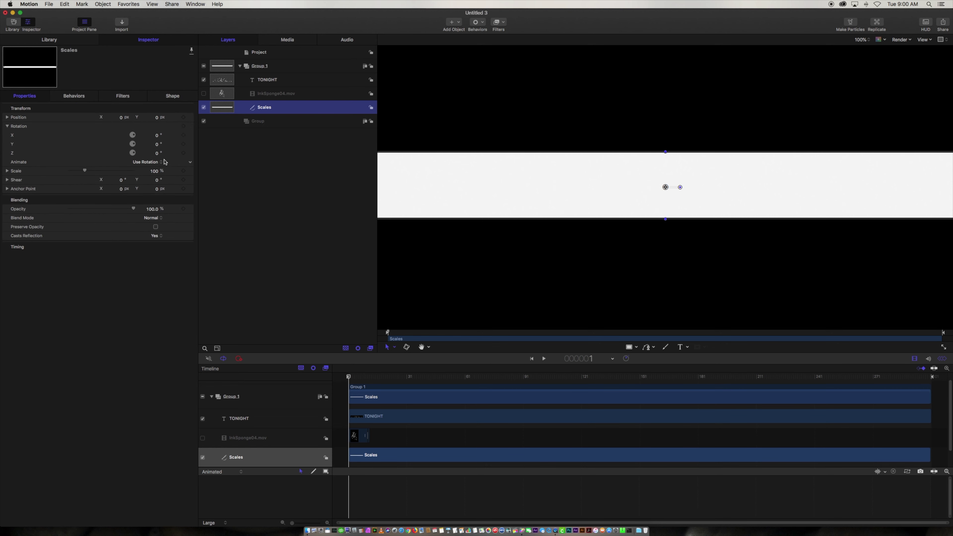
Set the Scales stroke's Y rotation to -90°.
left_click_drag(158, 147, 124, 147)
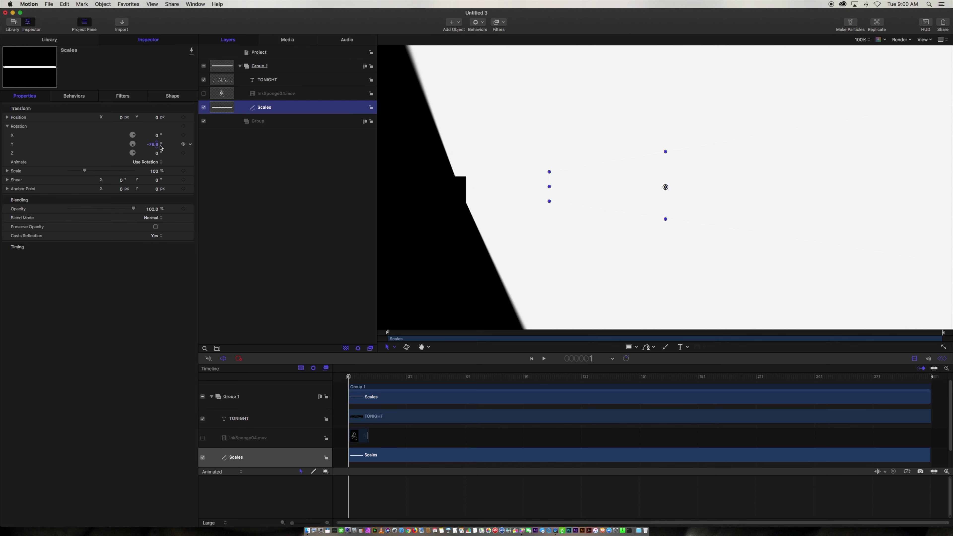
double_click(153, 145)
type("-90")
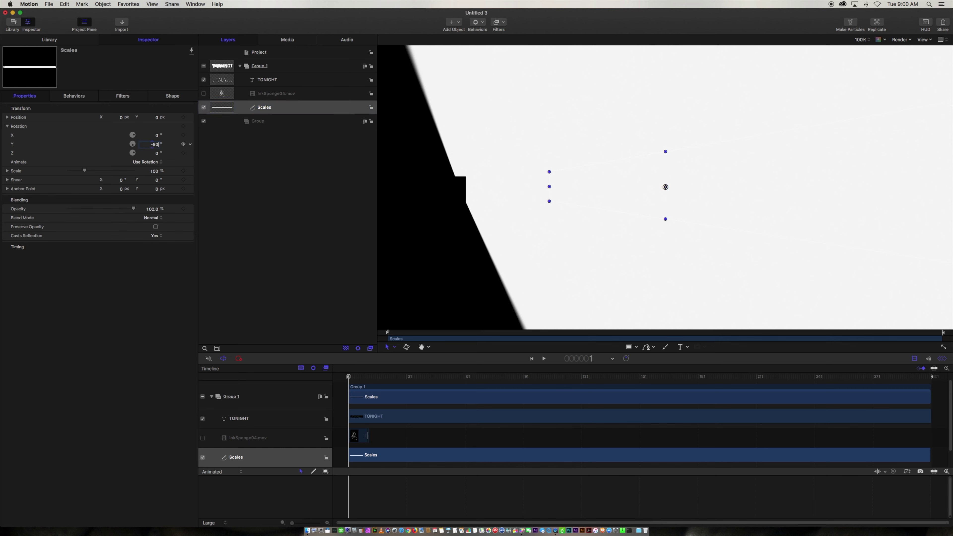
key("Return")
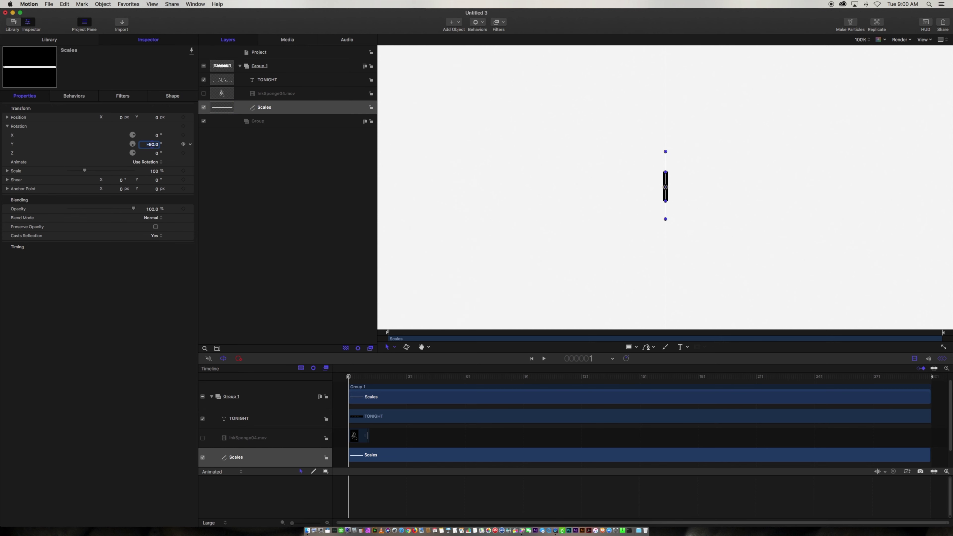
Set TONIGHT's opacity to 10% and deactivate the TONIGHT layer.
left_click(275, 83)
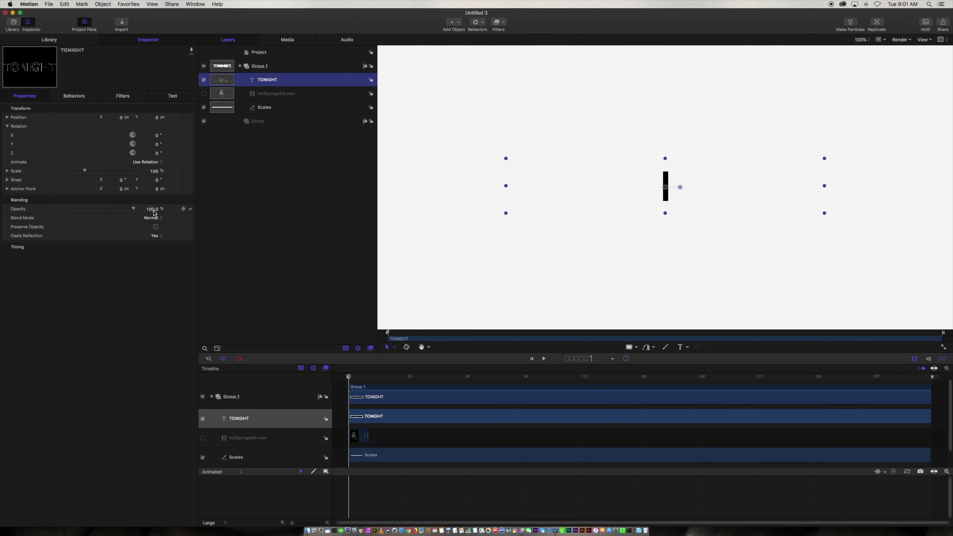
left_click(153, 209)
type("10")
key("Return")
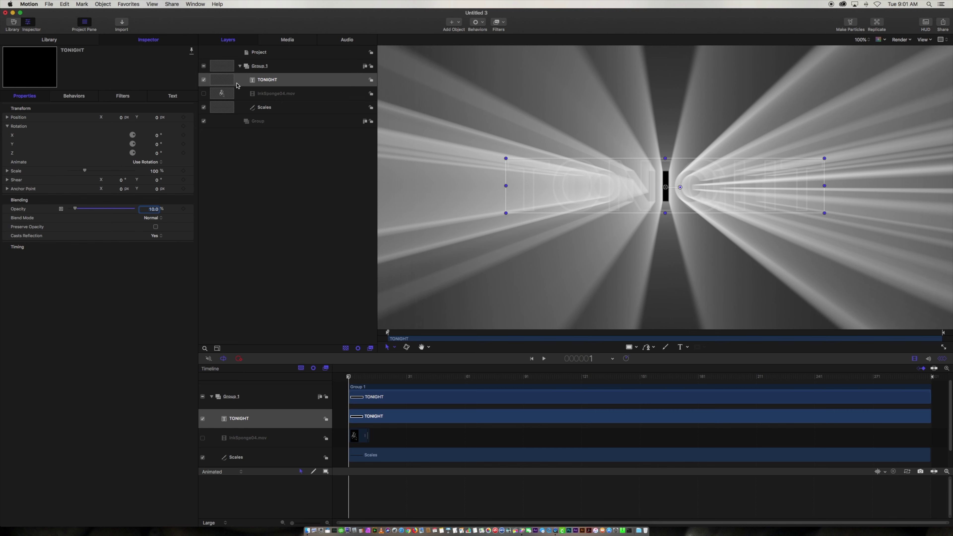
left_click(203, 81)
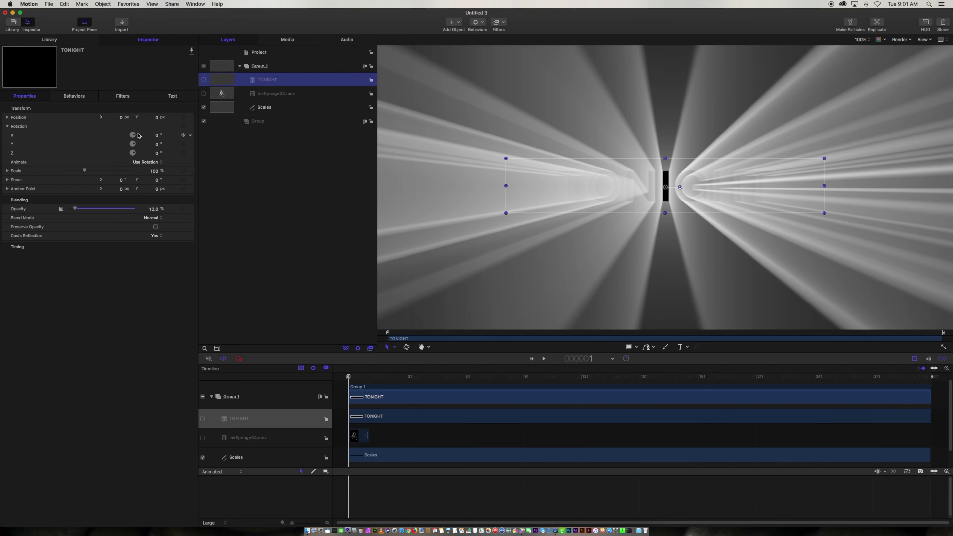
left_click(278, 109)
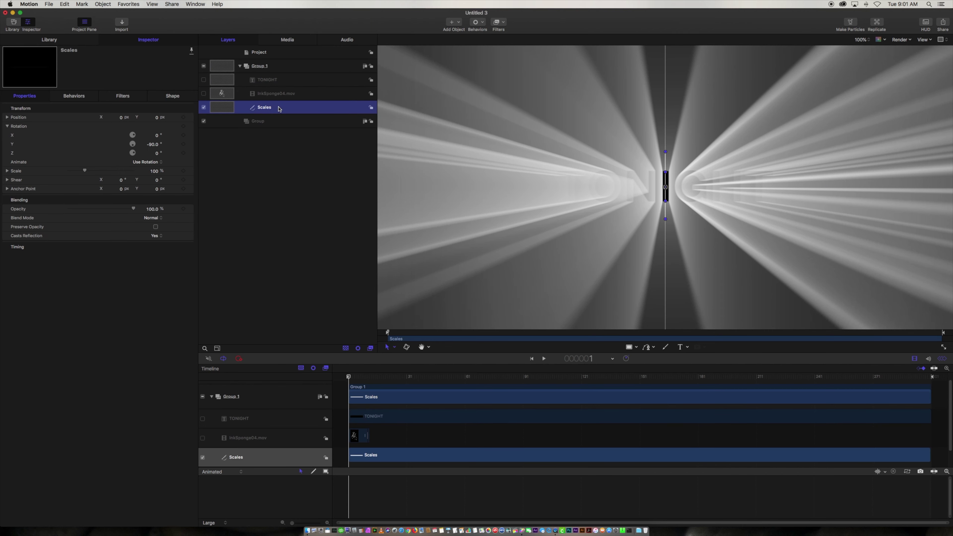
Adjust the Scales stroke's point offsets, ending with First Point Offset at 100%.
left_click(173, 97)
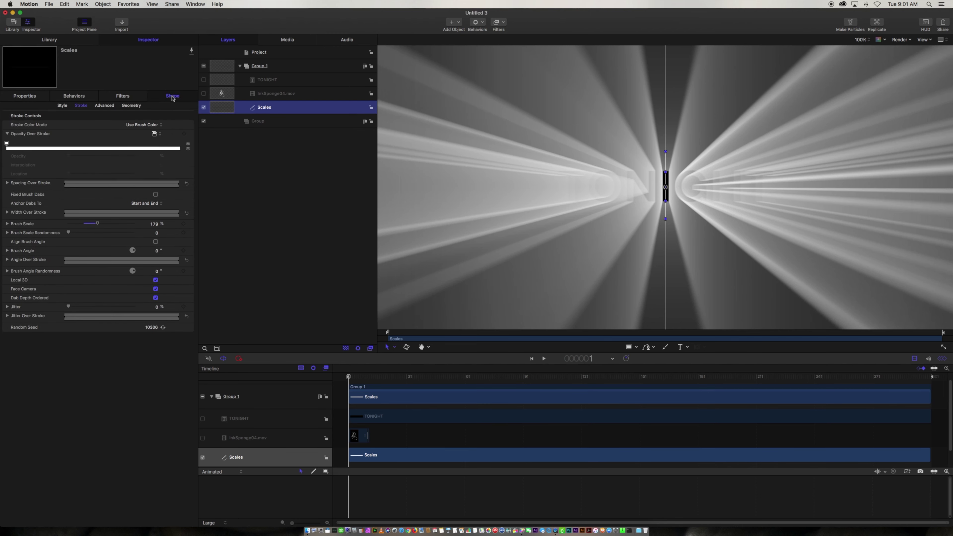
left_click(60, 107)
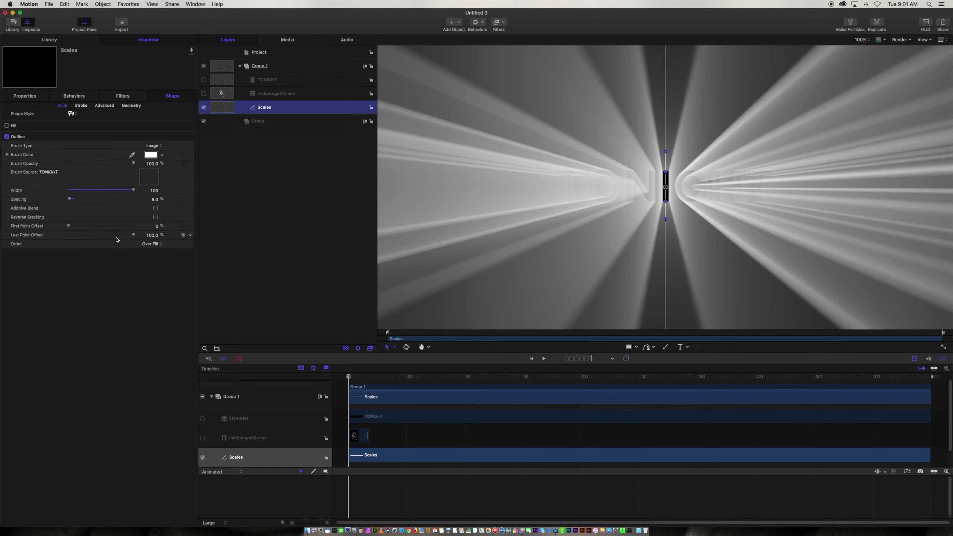
mouse_move(70, 225)
left_mouse_down()
mouse_move(123, 225)
mouse_move(40, 226)
left_mouse_up()
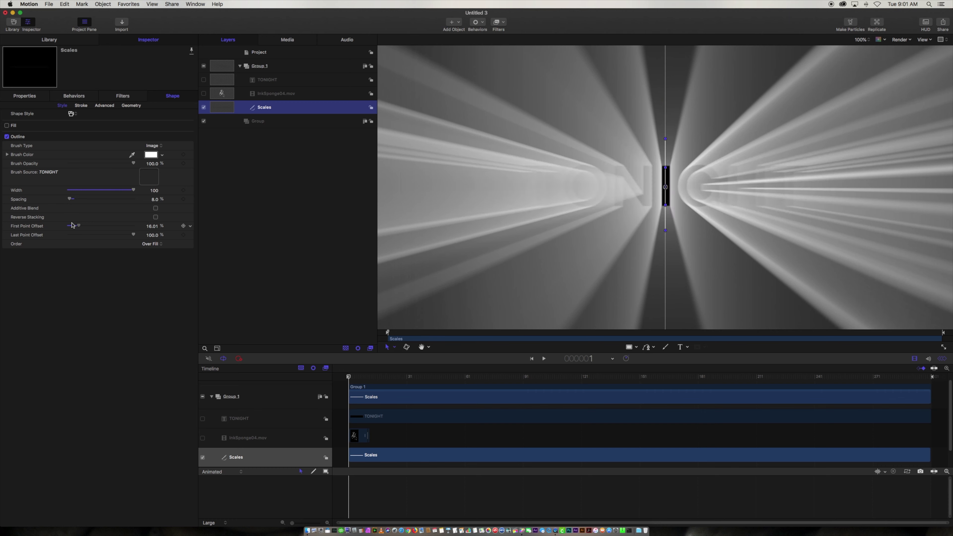
mouse_move(135, 235)
left_mouse_down()
mouse_move(66, 237)
mouse_move(178, 239)
left_mouse_up()
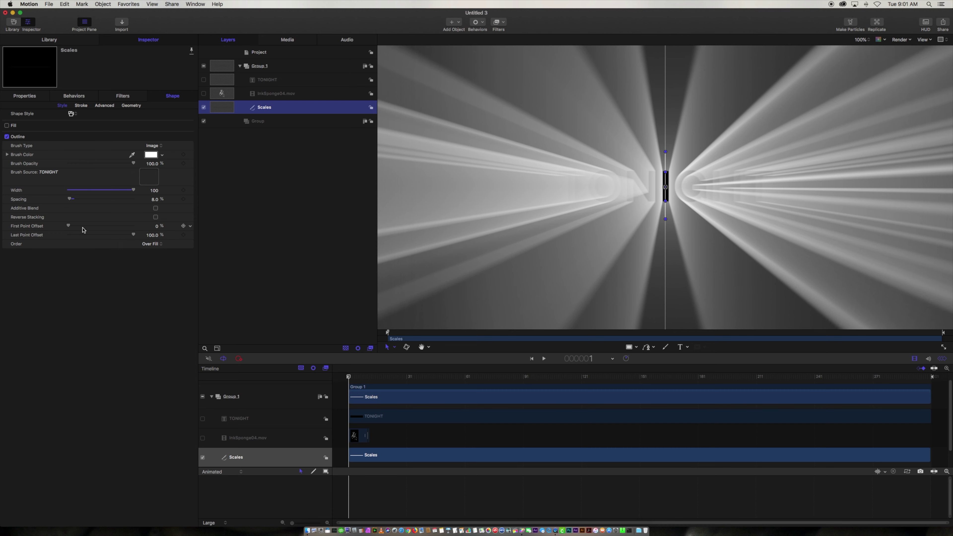
left_click_drag(69, 227, 150, 230)
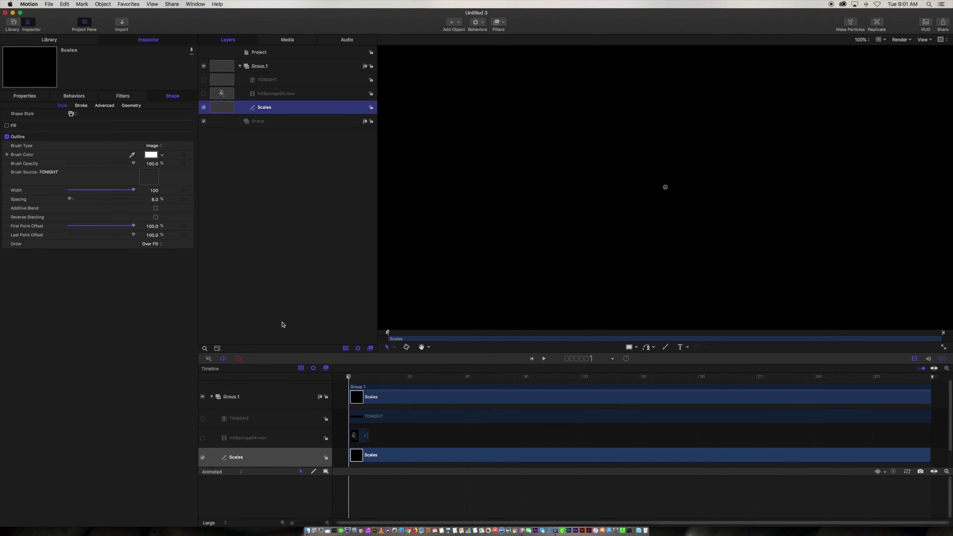
Keyframe the Scales First Point Offset at 100 on the start frame, then 0 at frame 60.
left_click(183, 225)
left_click(377, 376)
left_click_drag(385, 379, 464, 380)
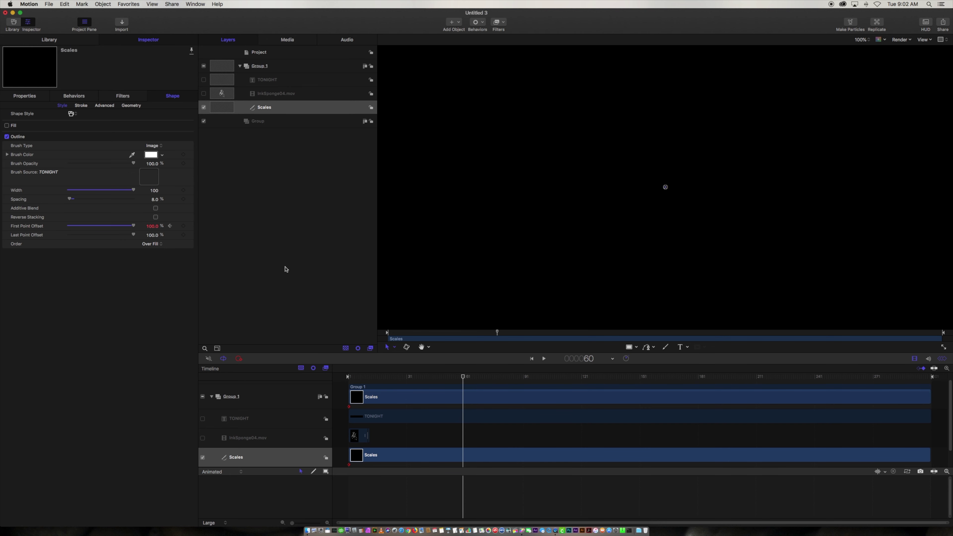
left_click(153, 226)
type("0")
key("Return")
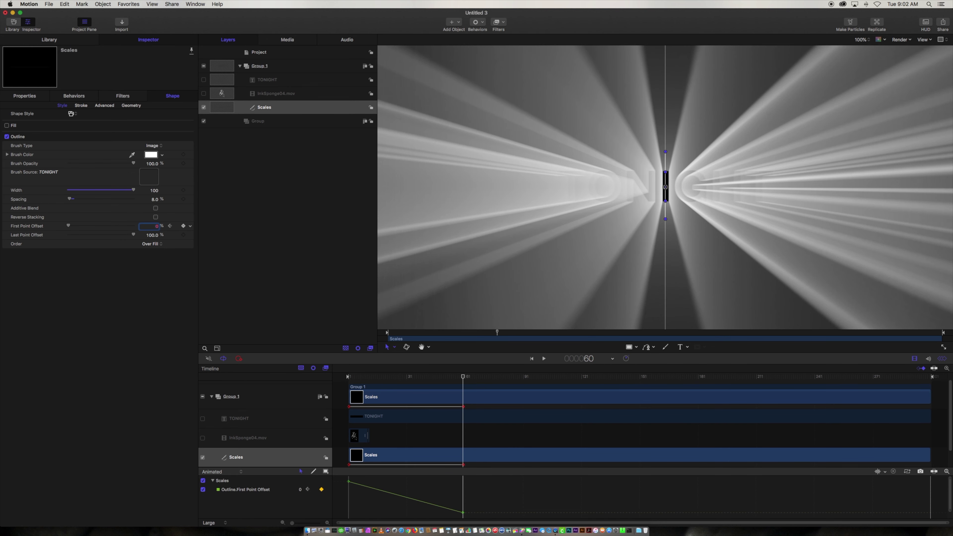
Play the animation from the start to preview the light rays growing in.
key("Home")
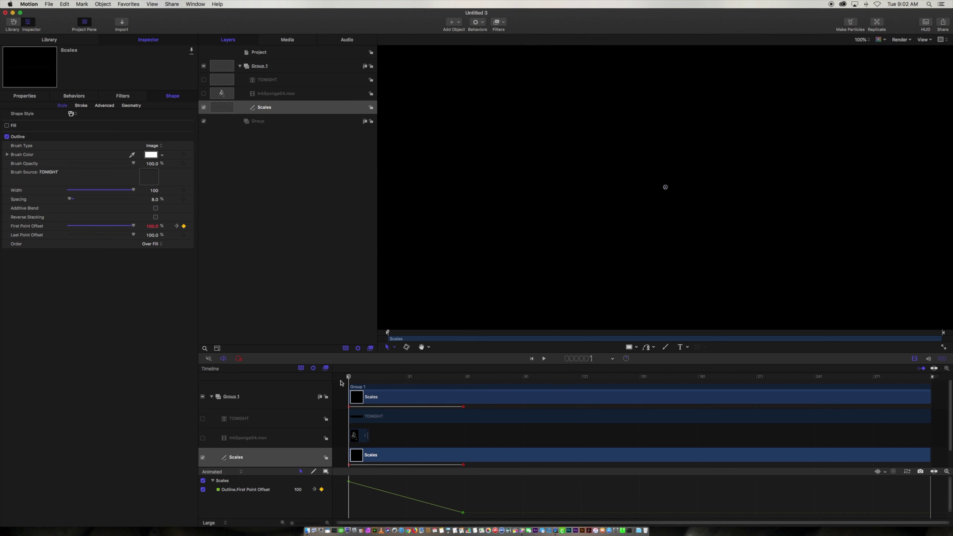
key("space")
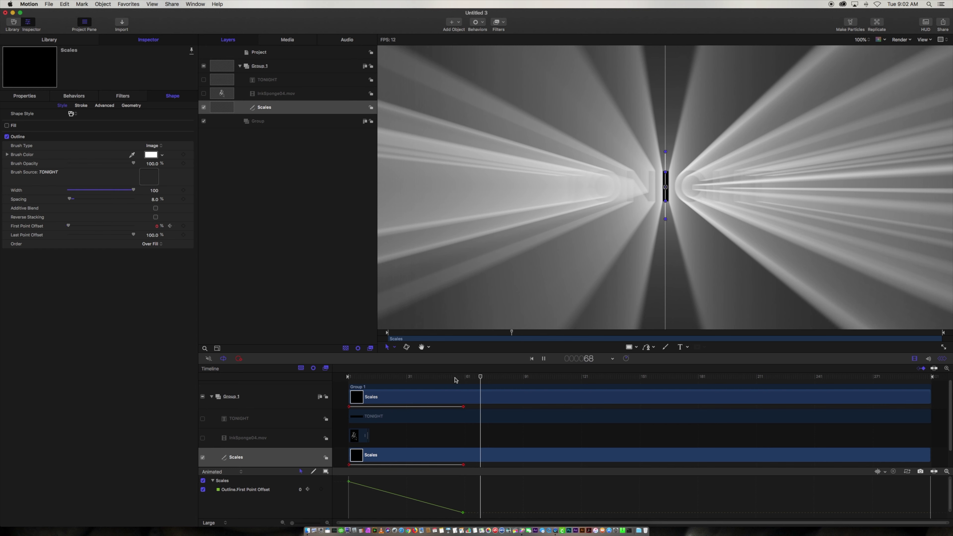
key("space")
Add a Last Point Offset keyframe at frame 50 and enter 0.1 at frame 110.
left_click_drag(482, 377, 444, 380)
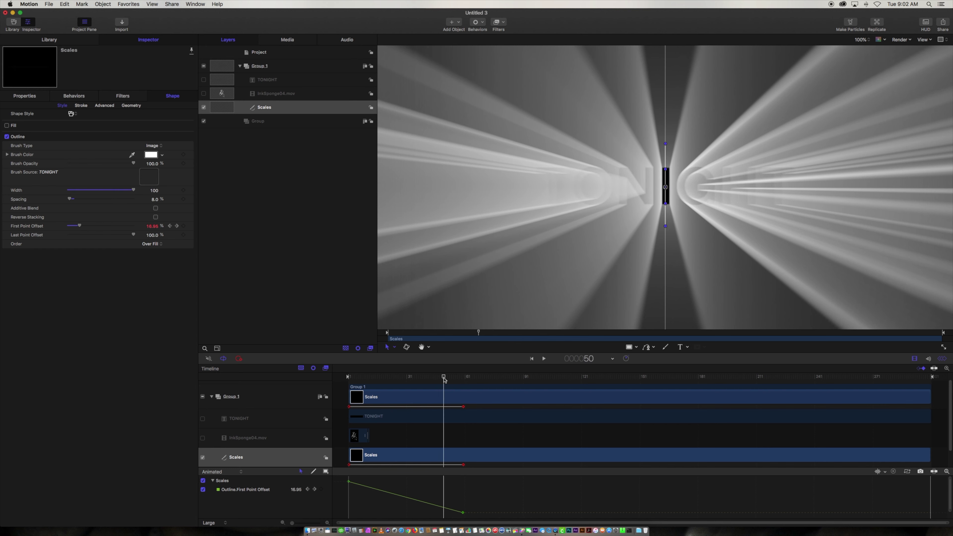
left_click(184, 236)
left_click_drag(444, 379, 560, 380)
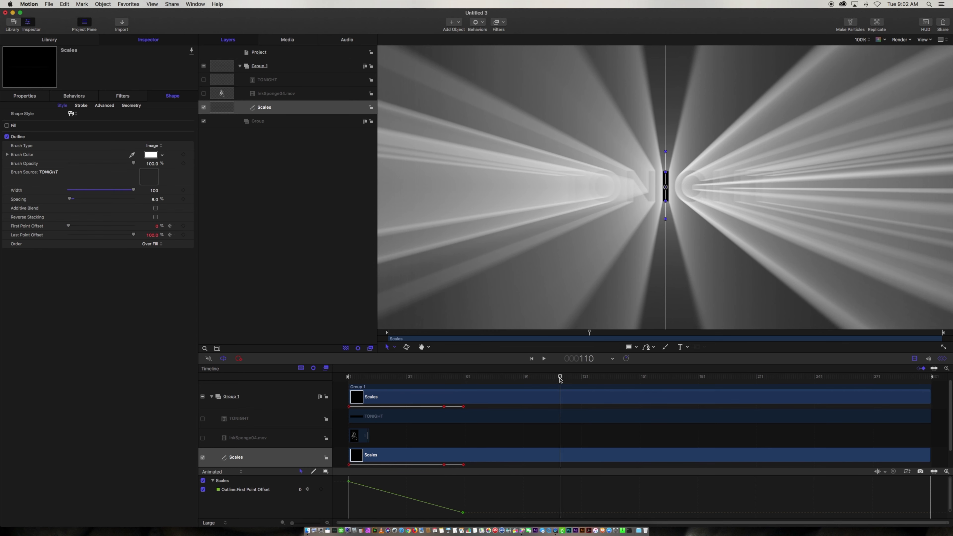
left_click(154, 237)
type("0.1")
key("Return")
Correct the frame-110 Last Point Offset to 0.2, then play from the start to preview.
type("100")
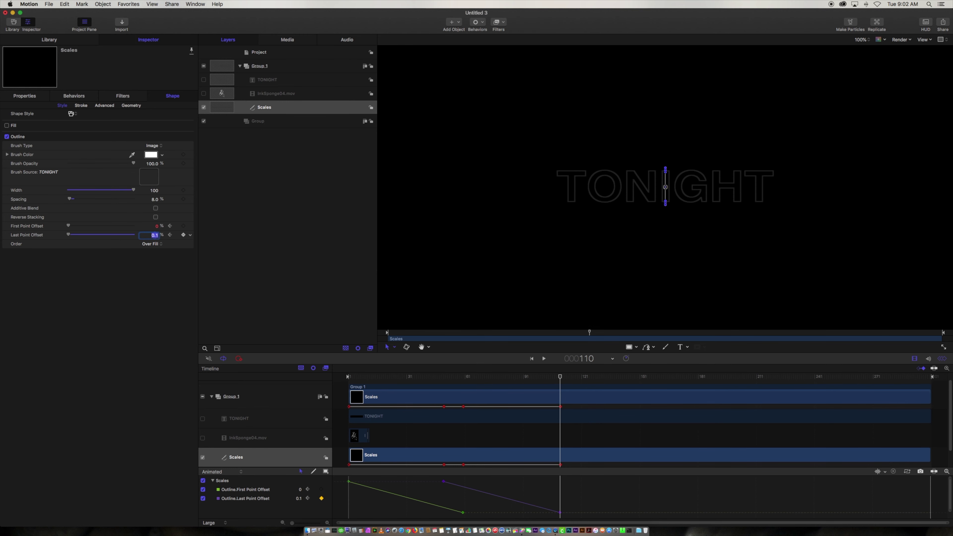
key("Return")
type("0.2")
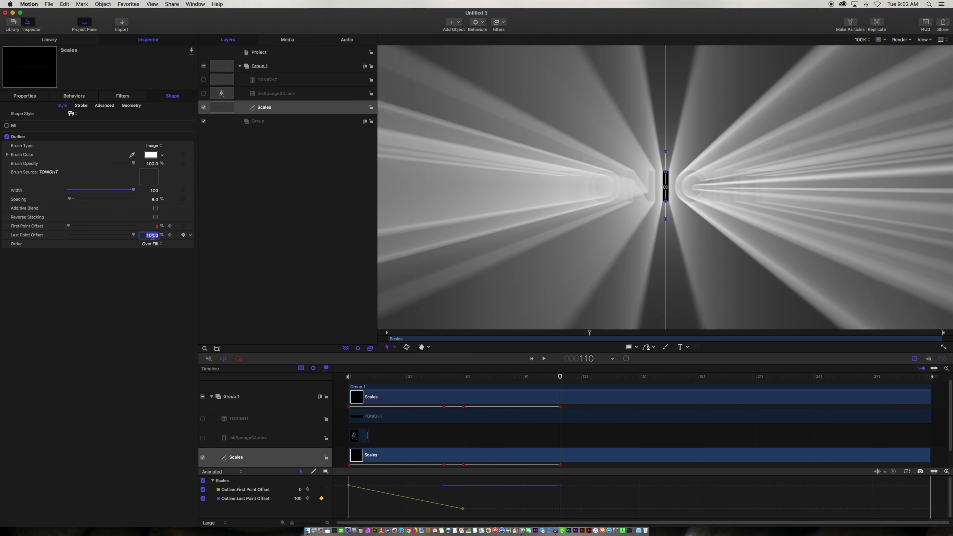
key("Return")
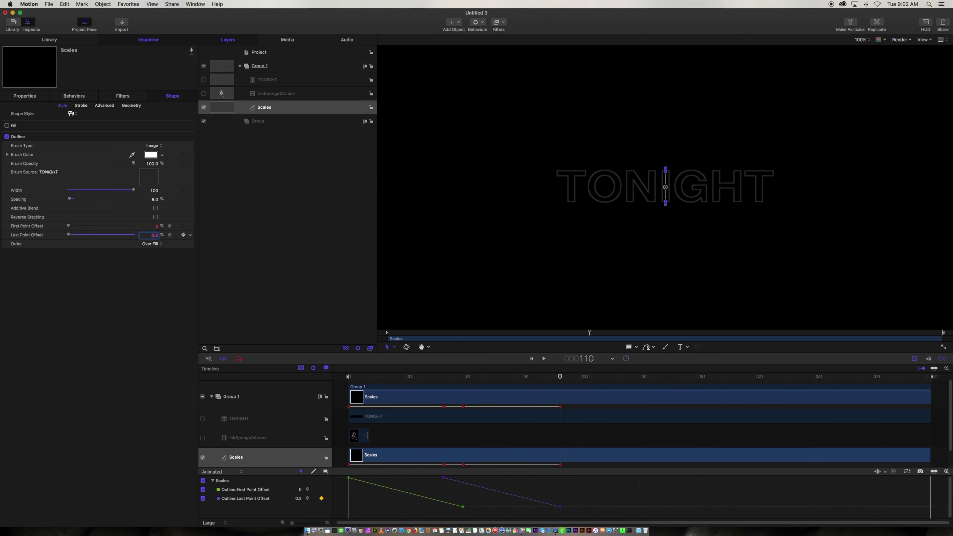
left_click_drag(552, 377, 329, 389)
key("space")
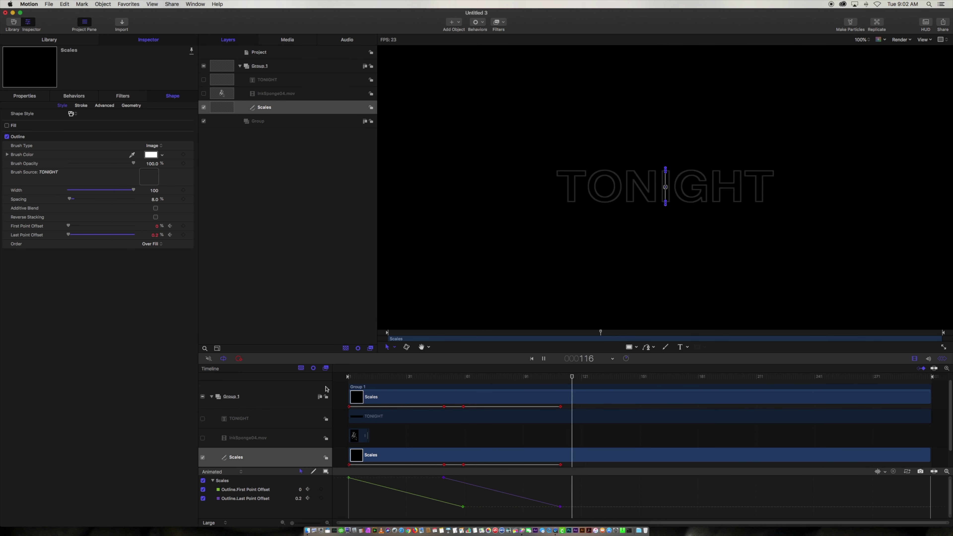
left_click(556, 377)
mouse_move(556, 378)
left_mouse_down()
mouse_move(581, 377)
mouse_move(510, 381)
mouse_move(564, 378)
mouse_move(541, 380)
left_mouse_up()
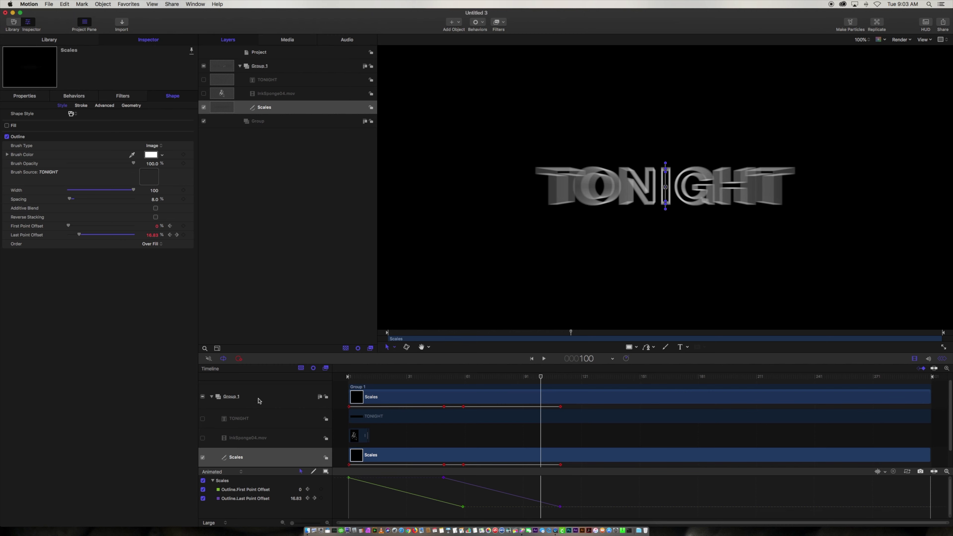
Select the TONIGHT layer and keyframe its opacity at 10% at frame 100.
left_click(236, 420)
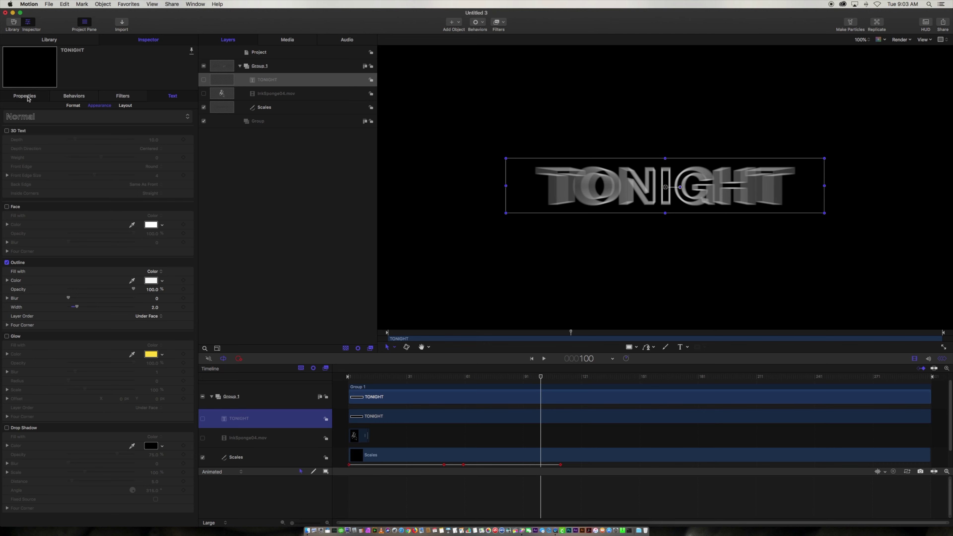
left_click(25, 96)
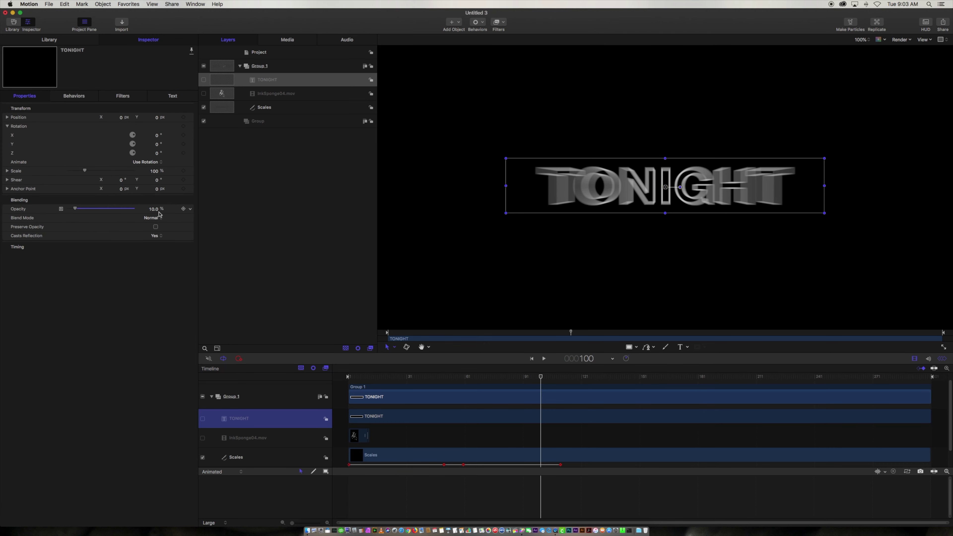
left_click(184, 210)
Set TONIGHT's opacity to 40% at frame 118, then scrub back to check the fade.
left_click_drag(541, 376, 576, 377)
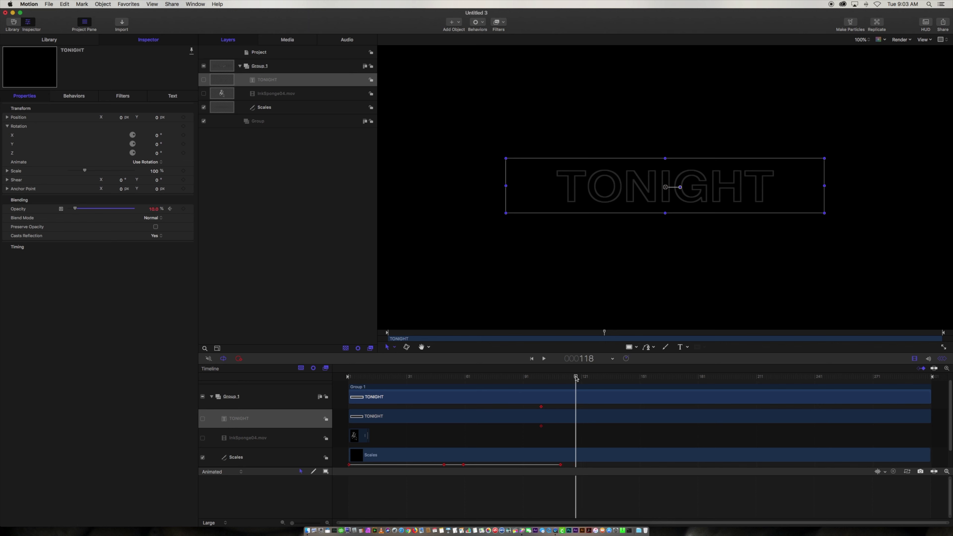
left_click(154, 209)
type("50")
key("Return")
type("40")
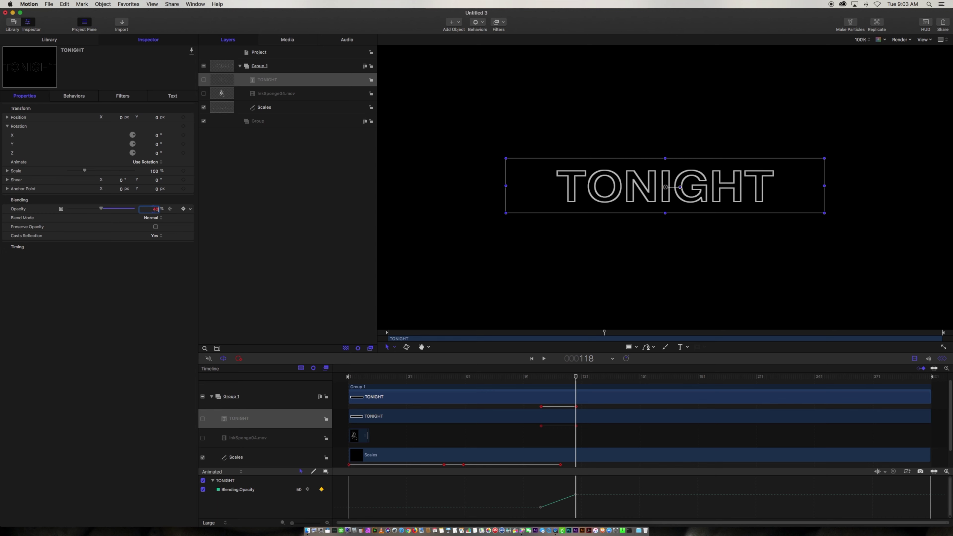
key("Return")
left_click_drag(576, 377, 568, 408)
Play and scrub around the TONIGHT opacity fade to review its timing.
key("space")
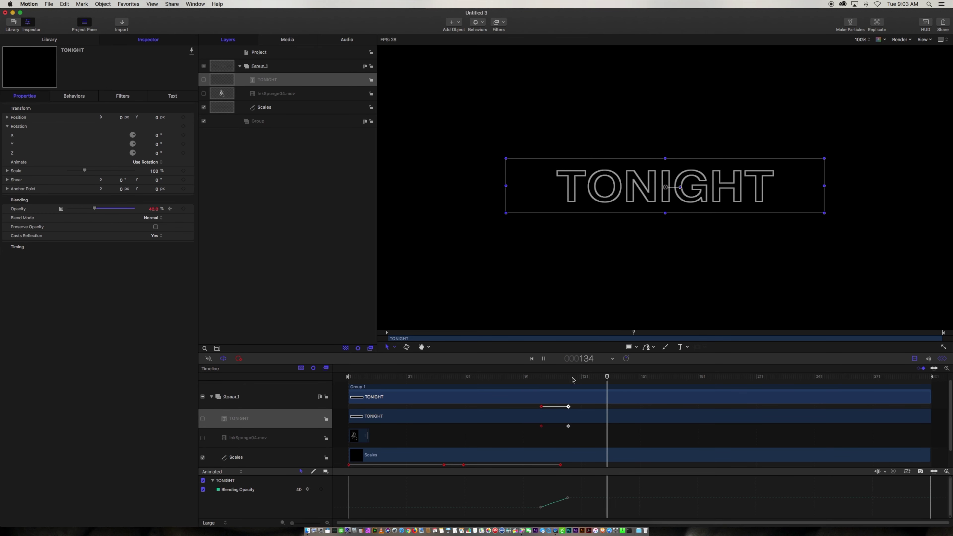
left_click_drag(572, 379, 485, 377)
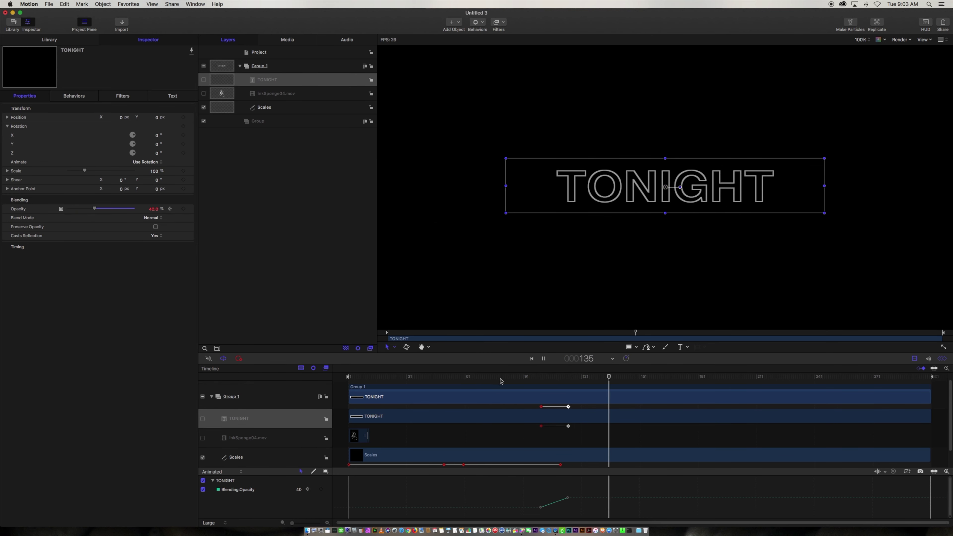
left_click_drag(527, 379, 570, 380)
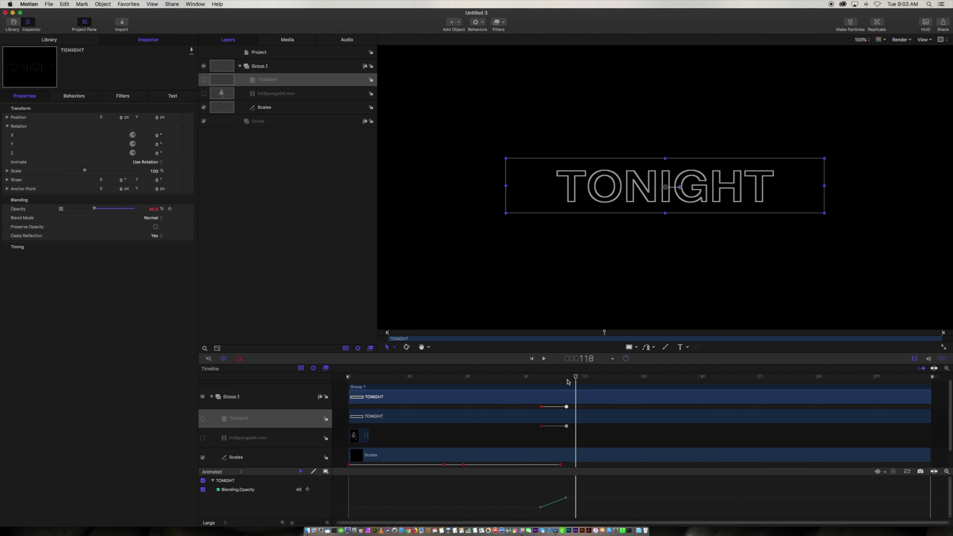
left_click_drag(567, 382, 530, 379)
key("space")
left_click(451, 377)
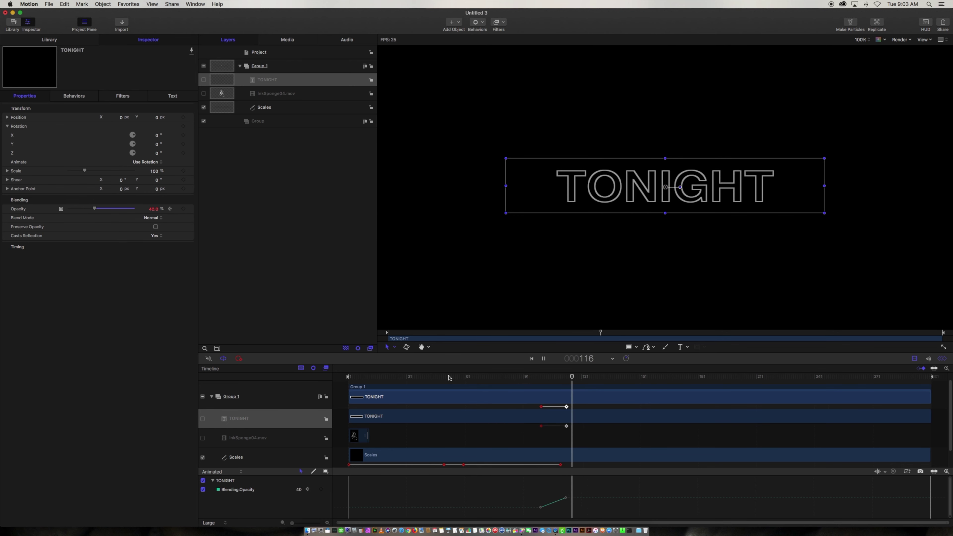
Drag the first opacity keyframe to retime the fade start, then replay to check it.
left_click_drag(544, 379, 549, 407)
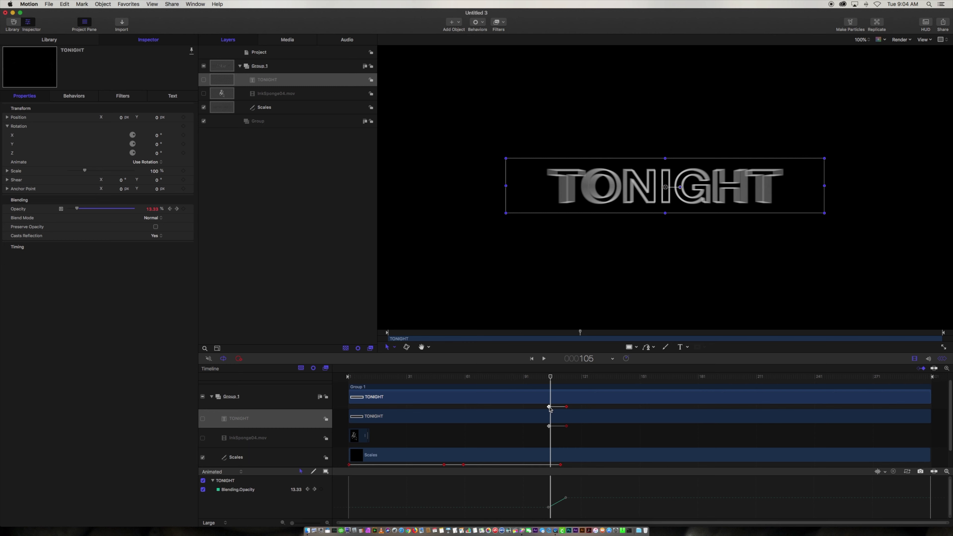
key("space")
key("space")
left_click(547, 377)
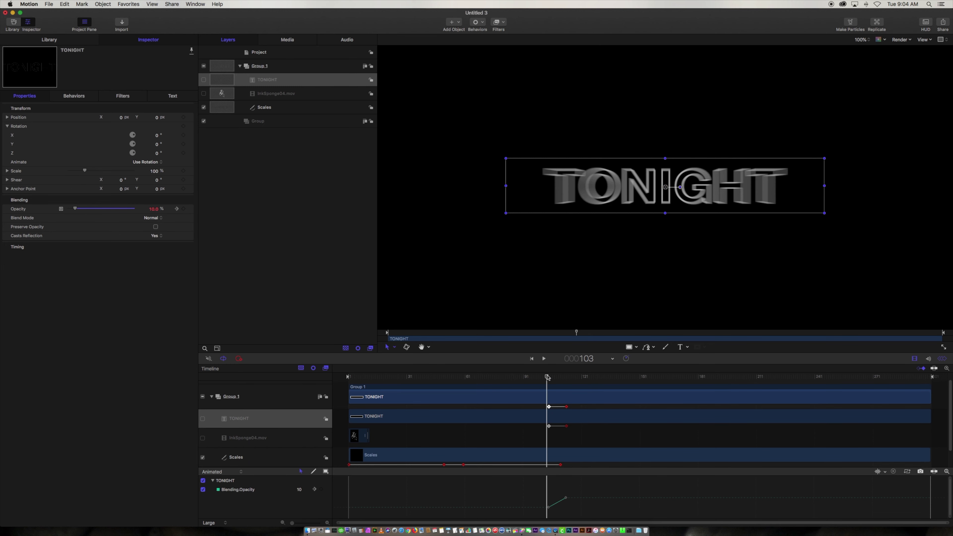
mouse_move(547, 378)
left_mouse_down()
mouse_move(567, 377)
mouse_move(555, 377)
left_mouse_up()
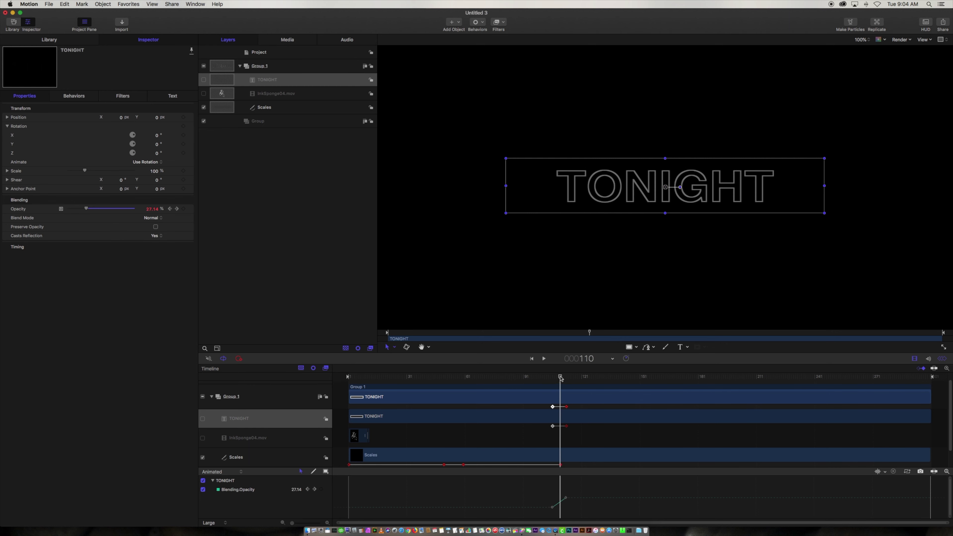
mouse_move(563, 377)
left_mouse_down()
mouse_move(542, 378)
mouse_move(569, 378)
mouse_move(559, 380)
left_mouse_up()
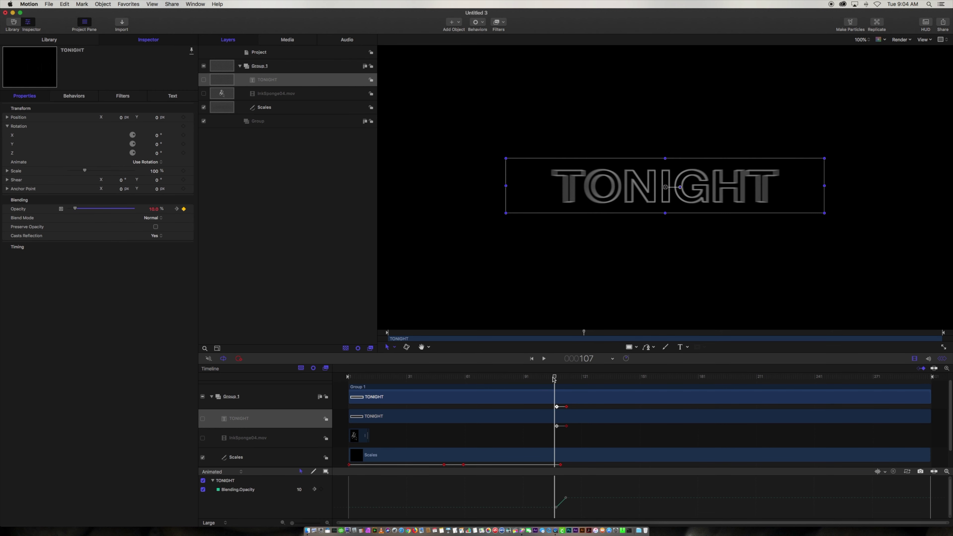
mouse_move(554, 379)
left_mouse_down()
mouse_move(564, 379)
mouse_move(539, 380)
left_mouse_up()
key("space")
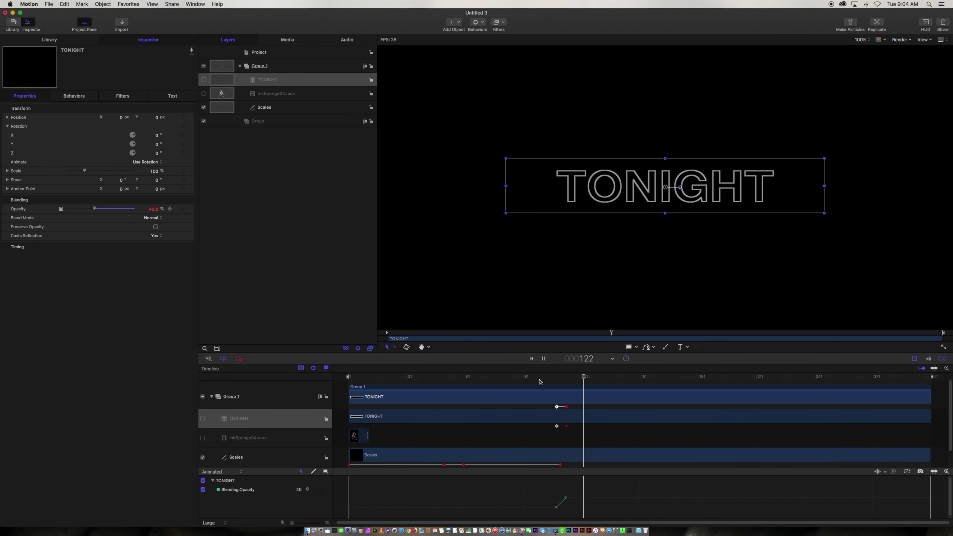
key("space")
Shift the fade's start keyframe earlier so it overlaps the ray trail, then replay from frame 11.
left_click_drag(553, 380, 534, 378)
left_click_drag(538, 373, 503, 377)
key("space")
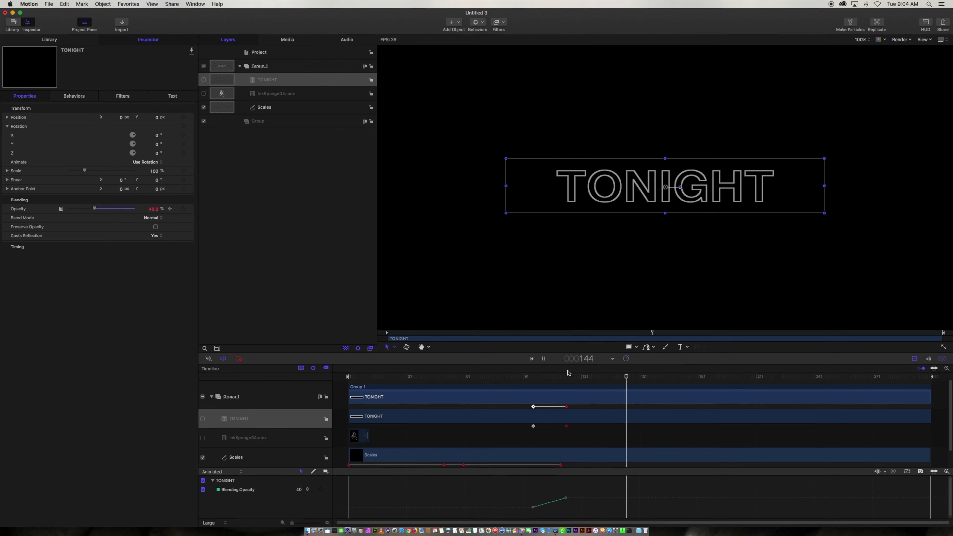
left_click_drag(503, 377, 438, 379)
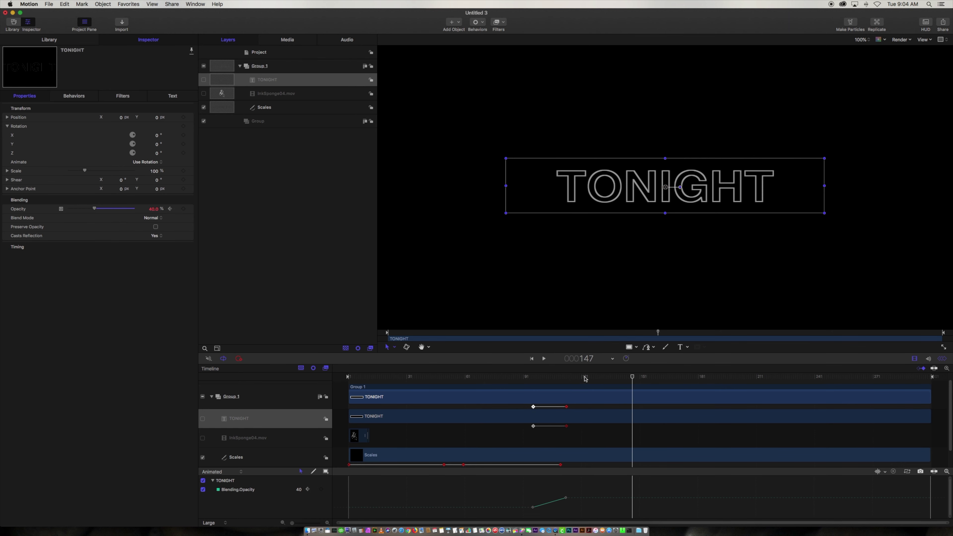
left_click_drag(564, 377, 487, 378)
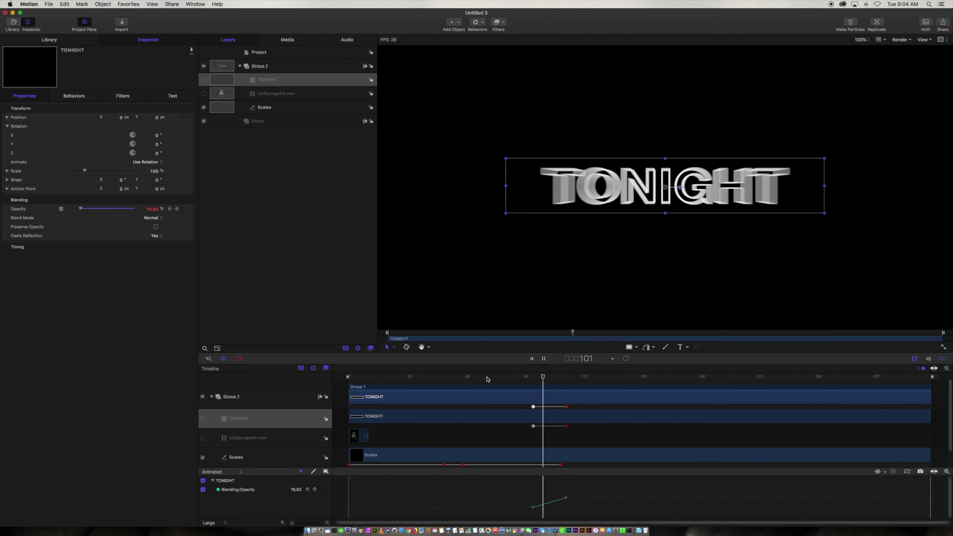
left_click_drag(486, 378, 368, 381)
key("space")
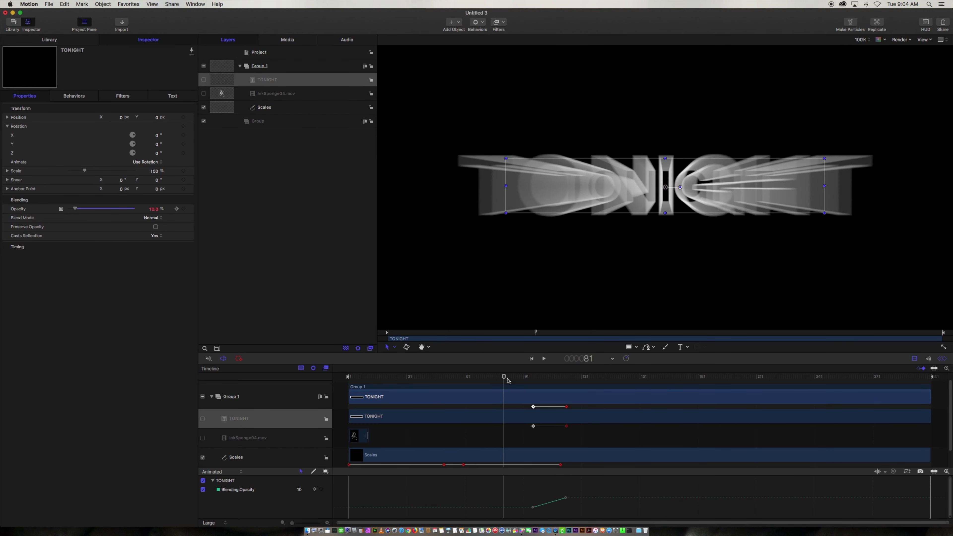
left_click(555, 379)
left_click_drag(555, 378, 336, 382)
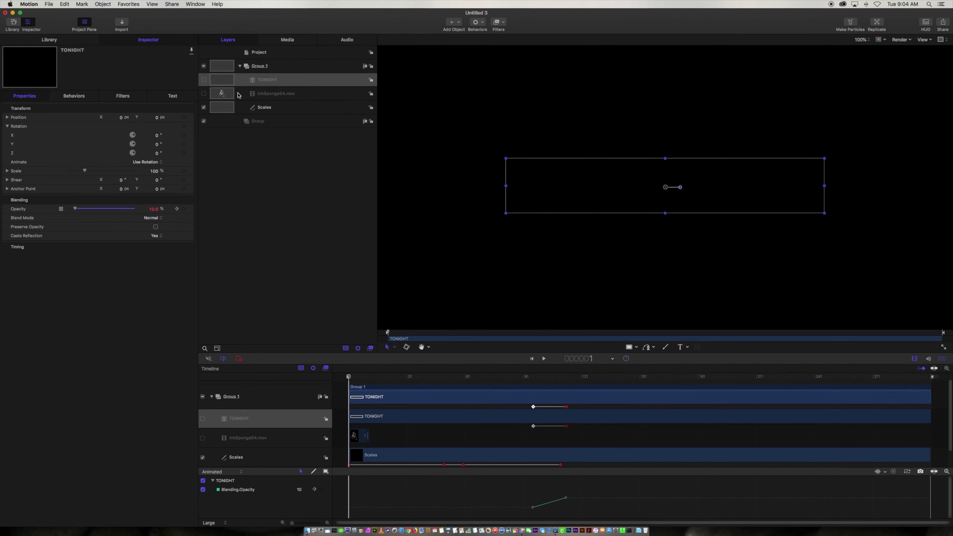
Keyframe the Scales stroke's Position Y at 50 at frame 110.
left_click(274, 110)
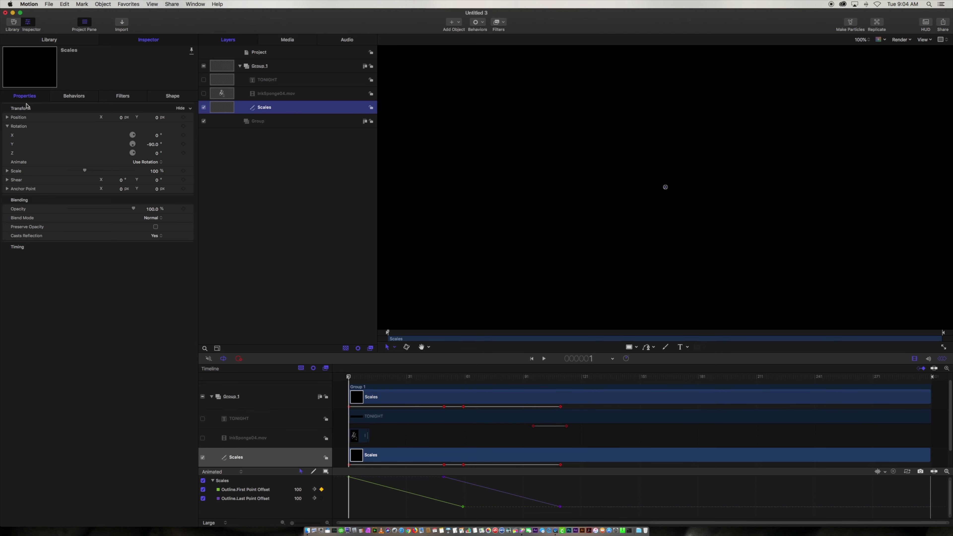
left_click(7, 117)
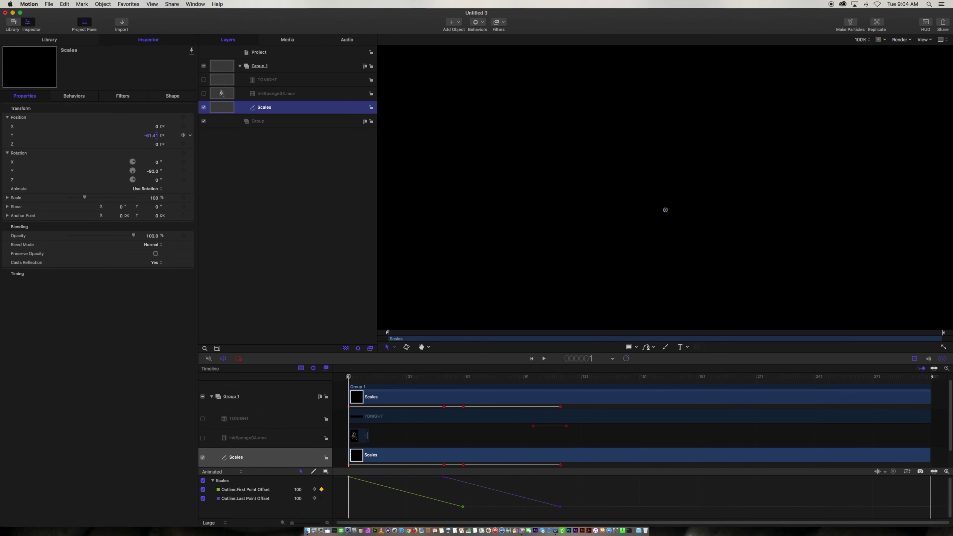
left_click(152, 136)
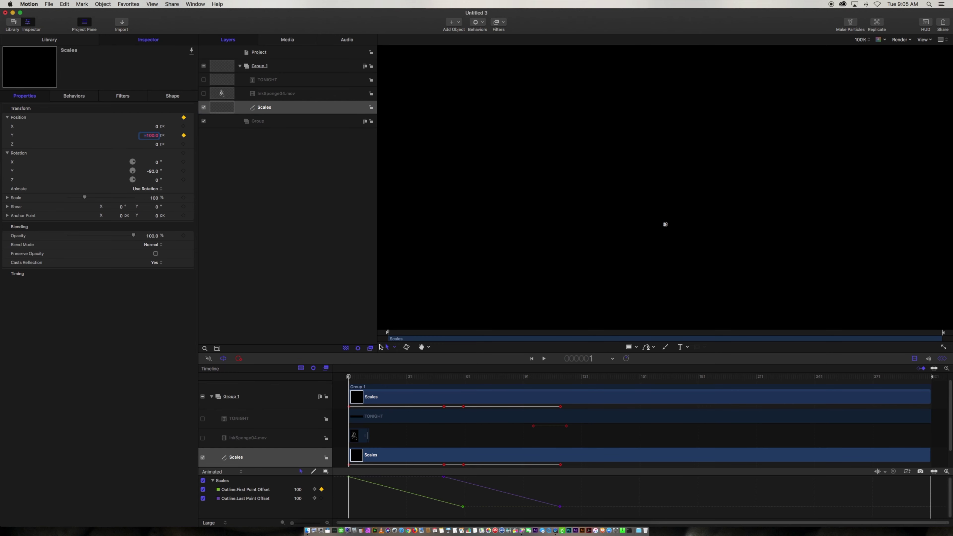
left_click_drag(352, 379, 560, 375)
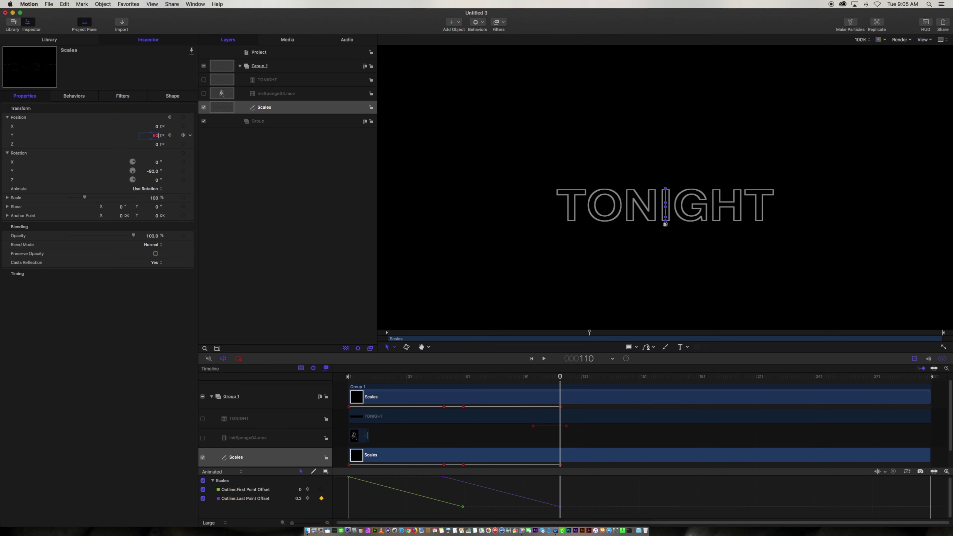
key("Return")
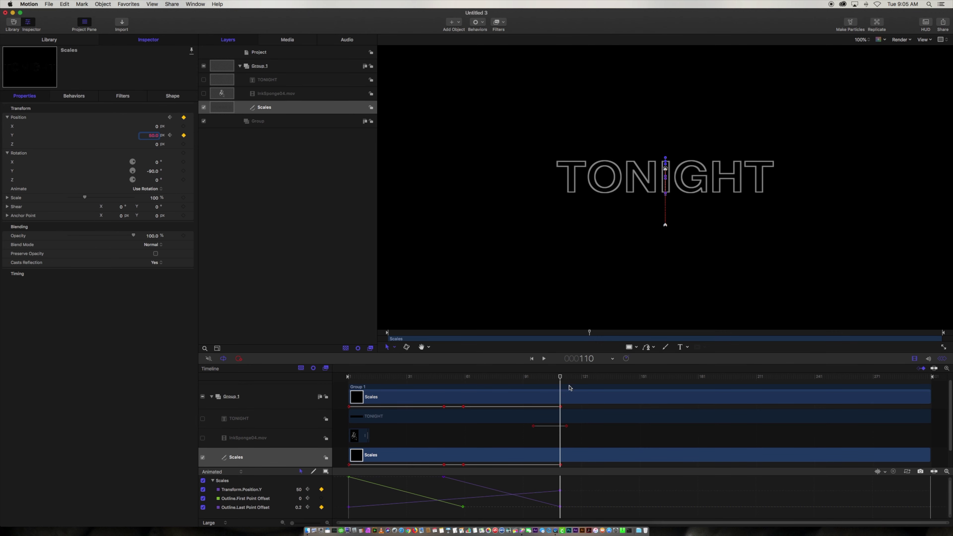
Scrub and play back to preview the rising stroke, then reselect the Scales layer.
left_click_drag(555, 380, 348, 378)
key("space")
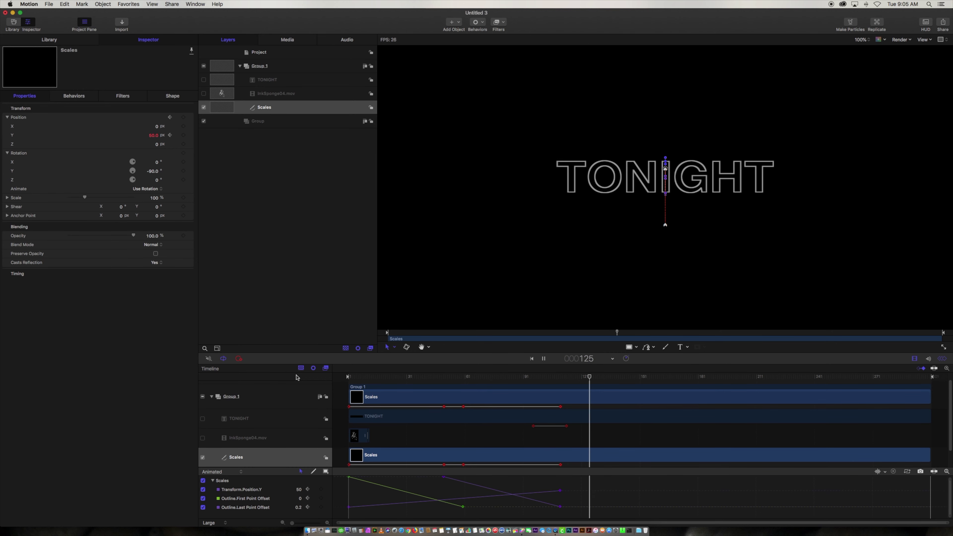
left_click_drag(562, 378, 314, 381)
scroll(520, 382, "down", 1)
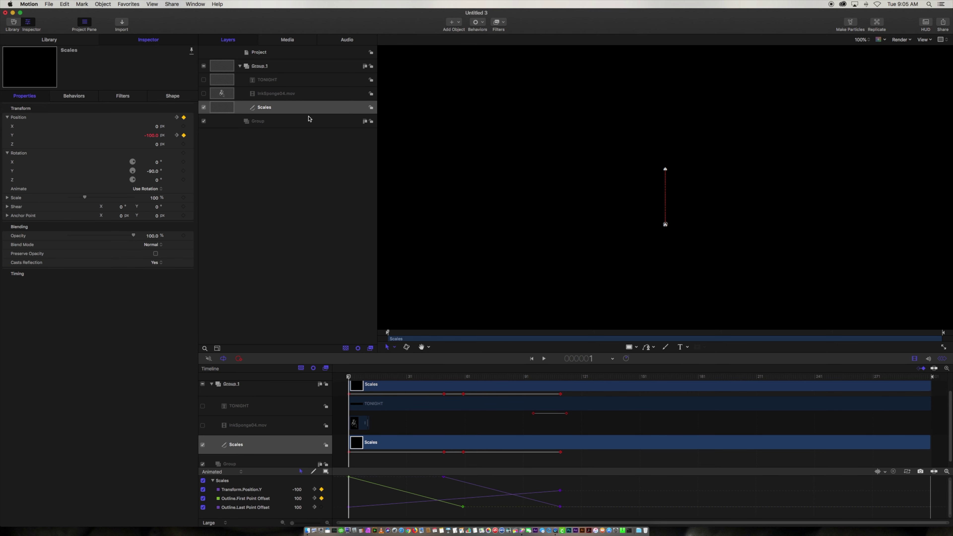
left_click(296, 111)
Set the Scales stroke's Angle Over Stroke to 180° in the Stroke settings.
left_click(168, 96)
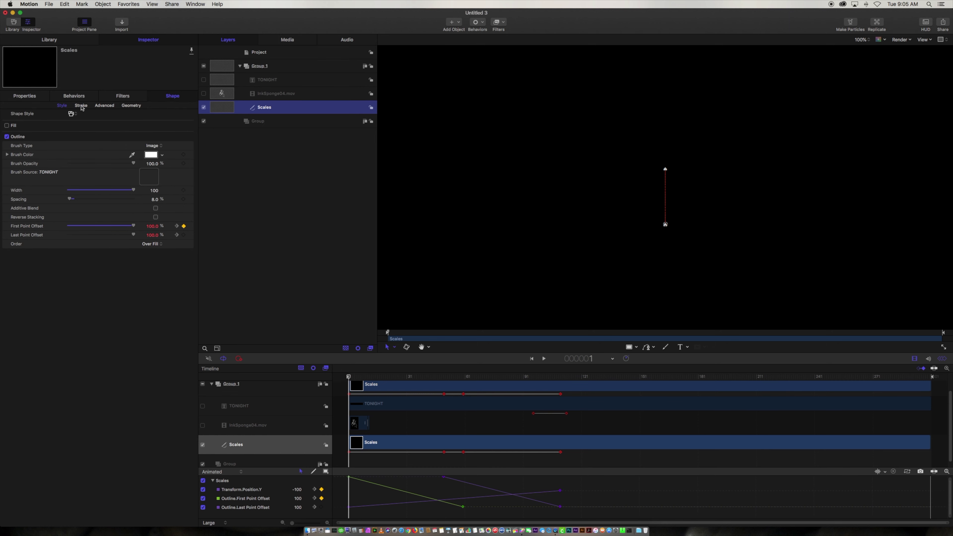
left_click(81, 106)
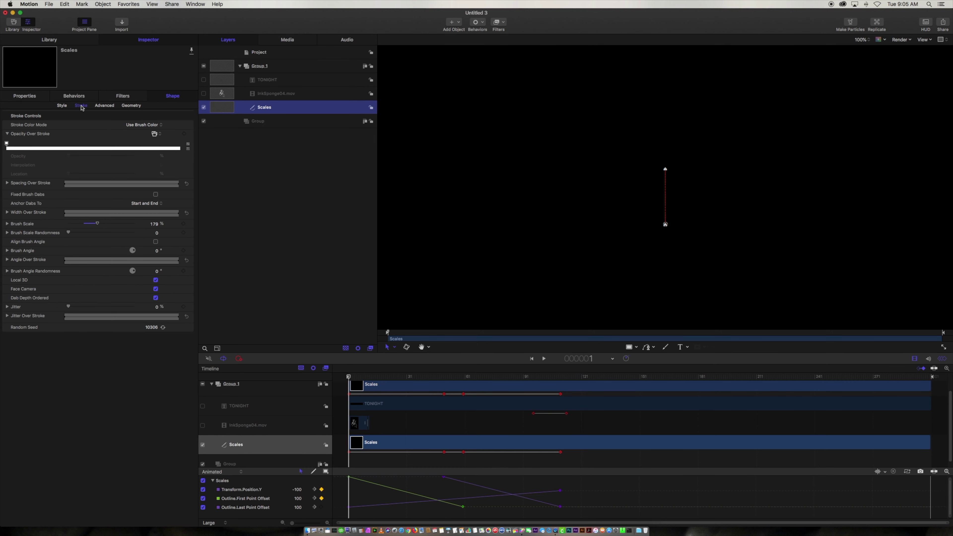
left_click(8, 260)
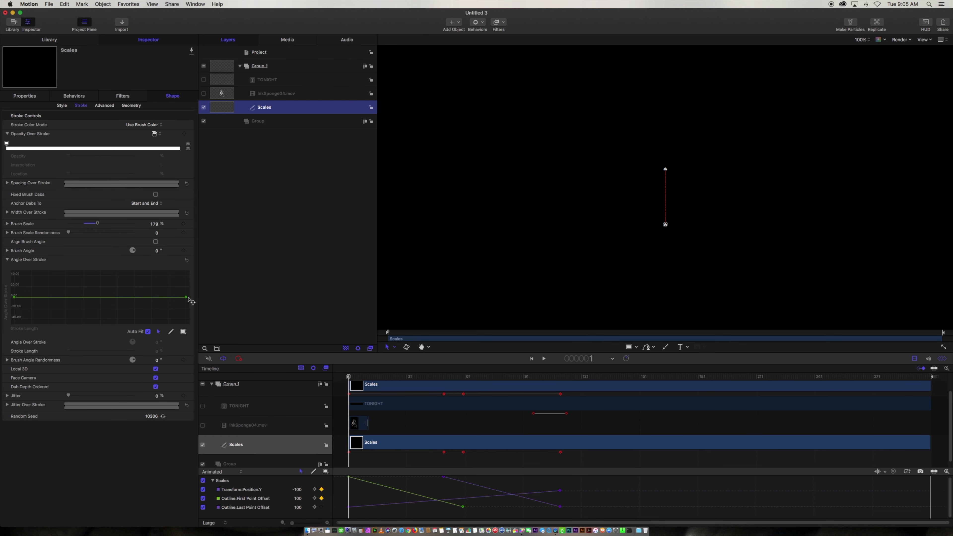
left_click_drag(363, 383, 503, 380)
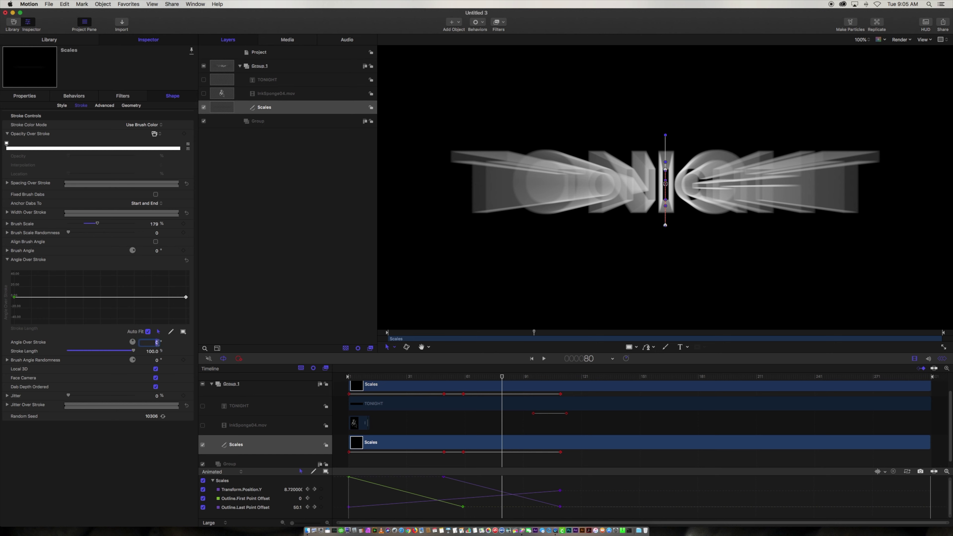
key("Return")
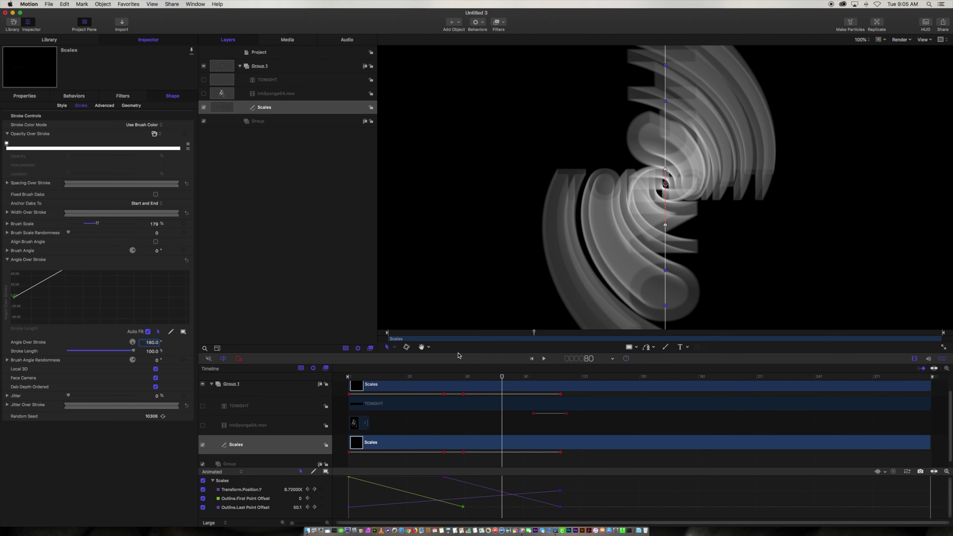
Scrub and play the timeline to review the twisted TONIGHT light-ray trail.
left_click_drag(501, 377, 341, 382)
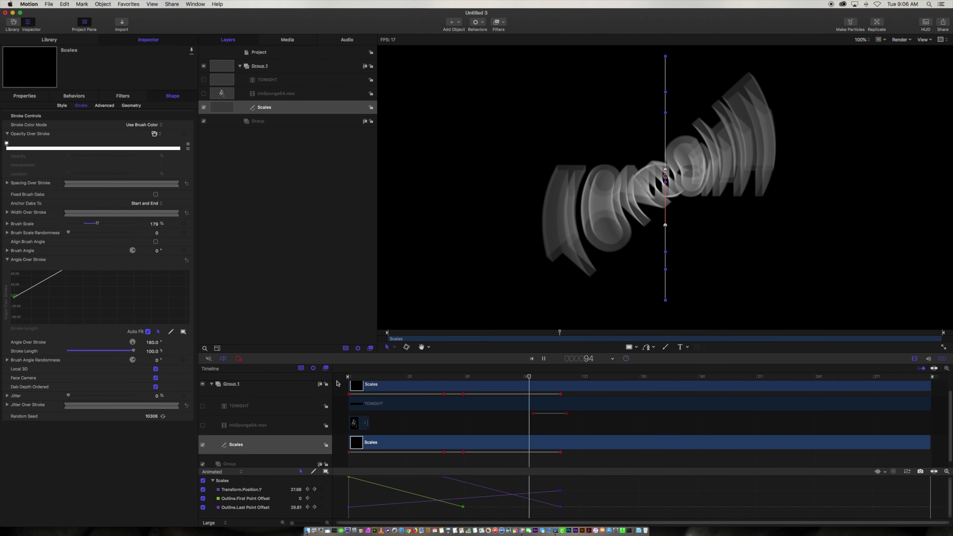
mouse_move(552, 376)
left_mouse_down()
mouse_move(534, 379)
mouse_move(543, 381)
left_mouse_up()
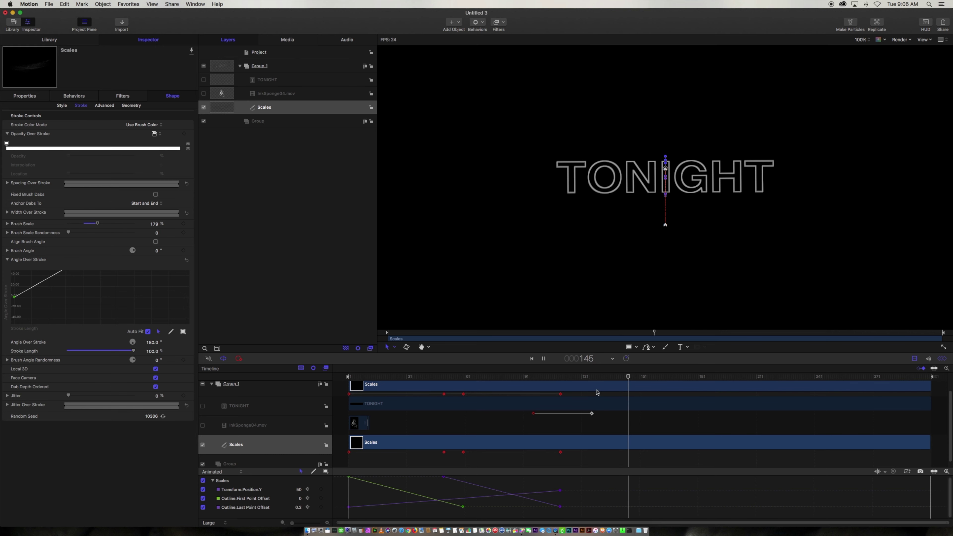
left_click_drag(600, 377, 317, 381)
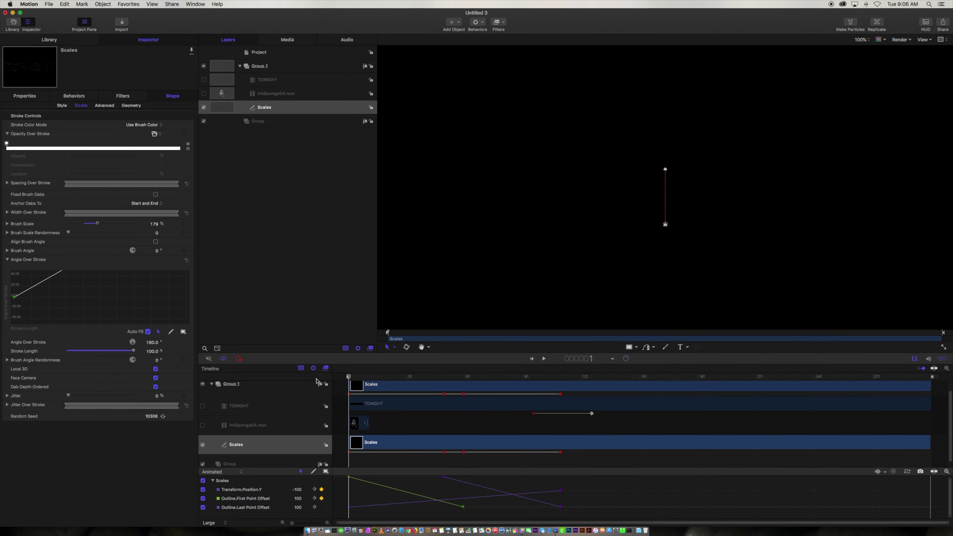
key("space")
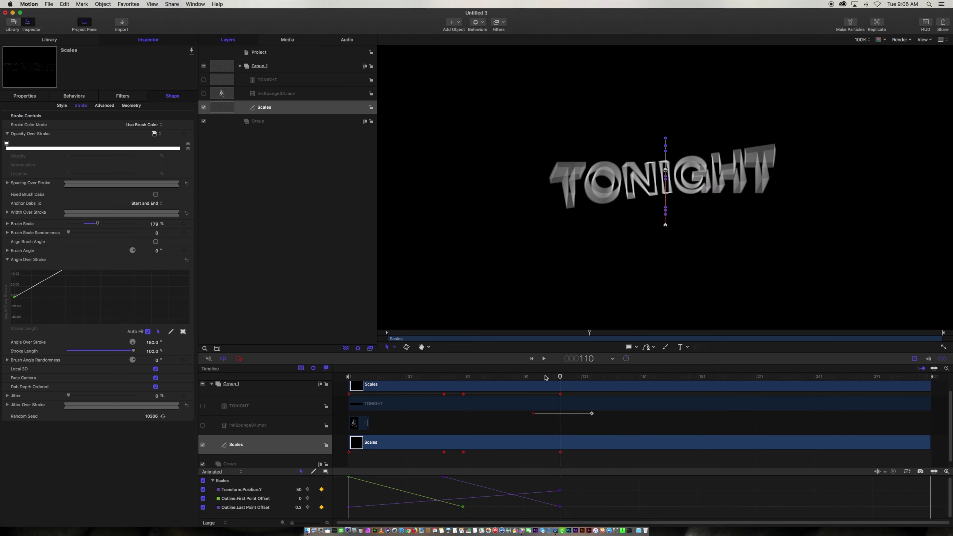
mouse_move(545, 377)
left_mouse_down()
mouse_move(387, 380)
mouse_move(330, 404)
left_mouse_up()
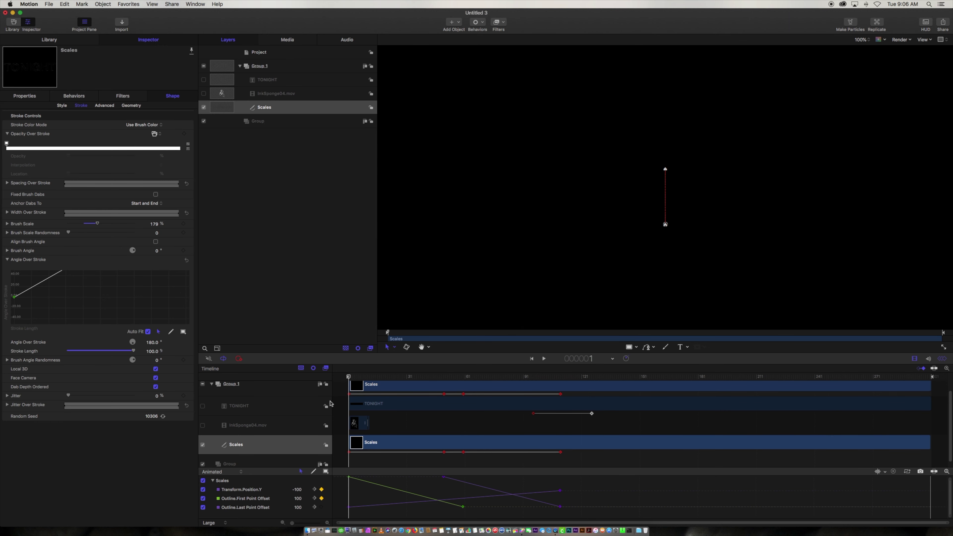
key("space")
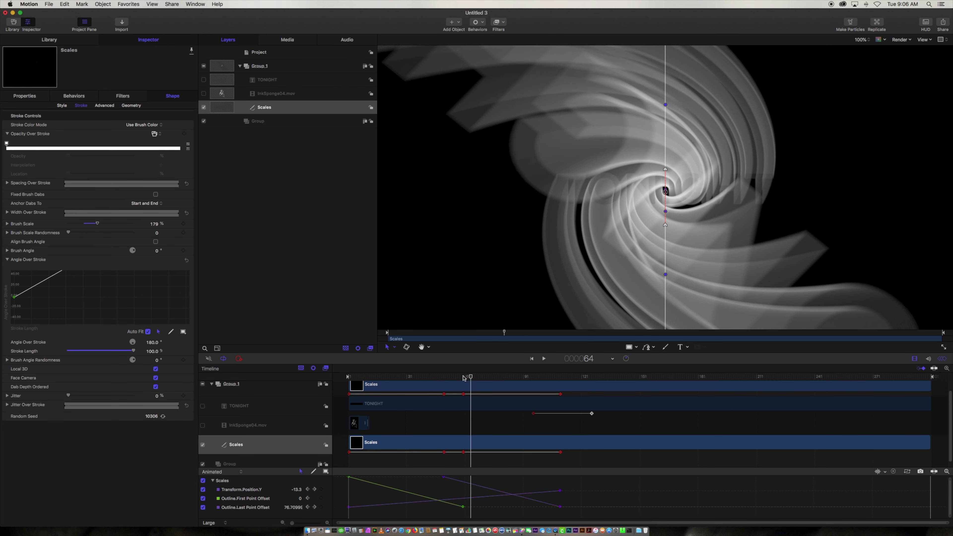
left_click_drag(464, 378, 431, 379)
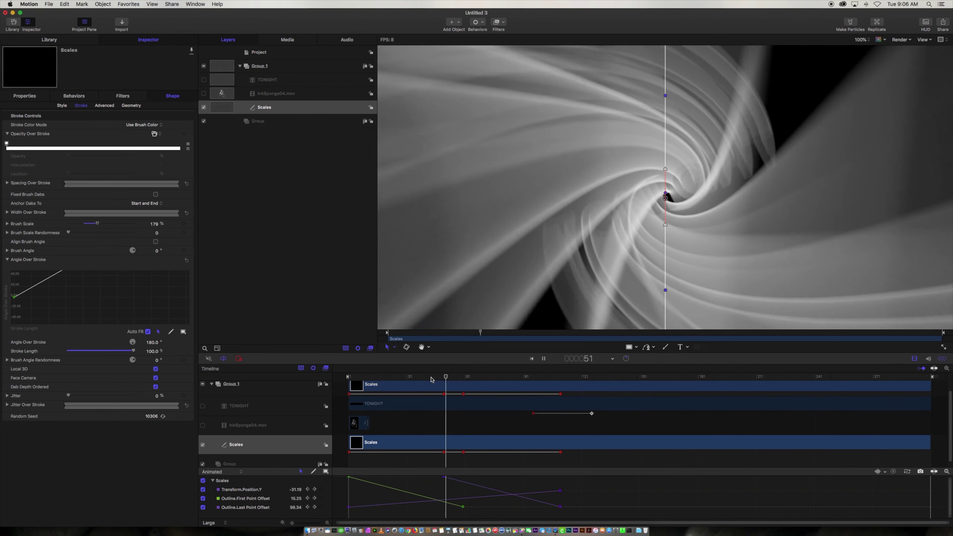
key("space")
key("Home")
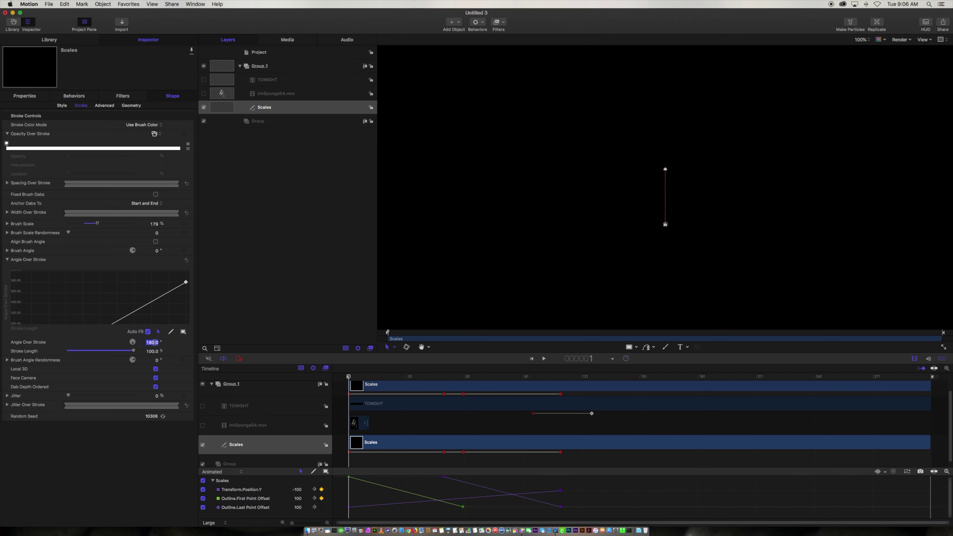
key("space")
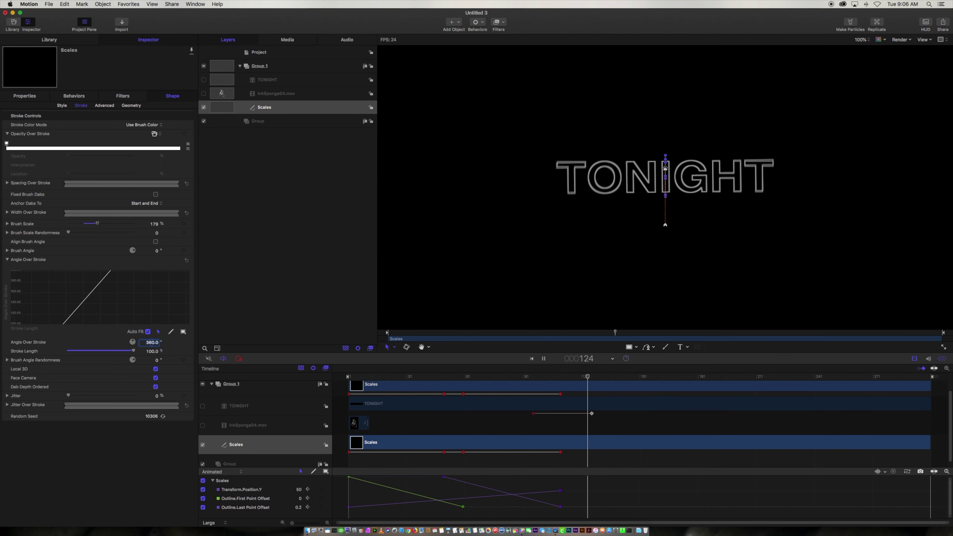
left_click_drag(566, 377, 411, 381)
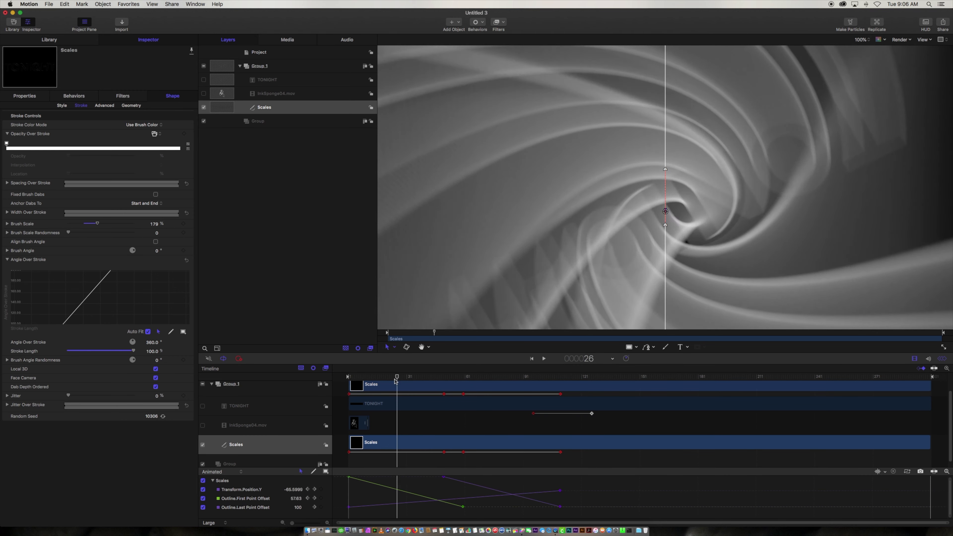
left_click_drag(392, 381, 339, 382)
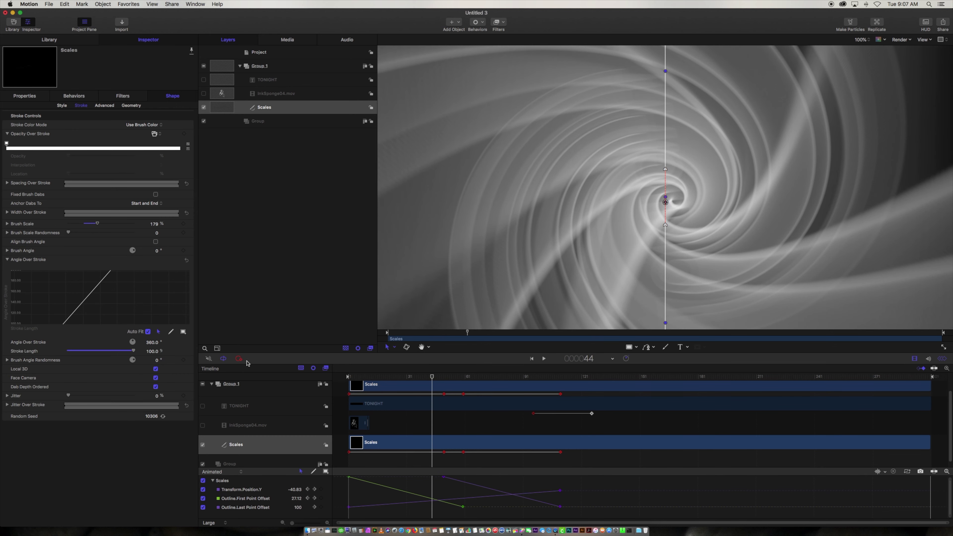
key("cmd+z")
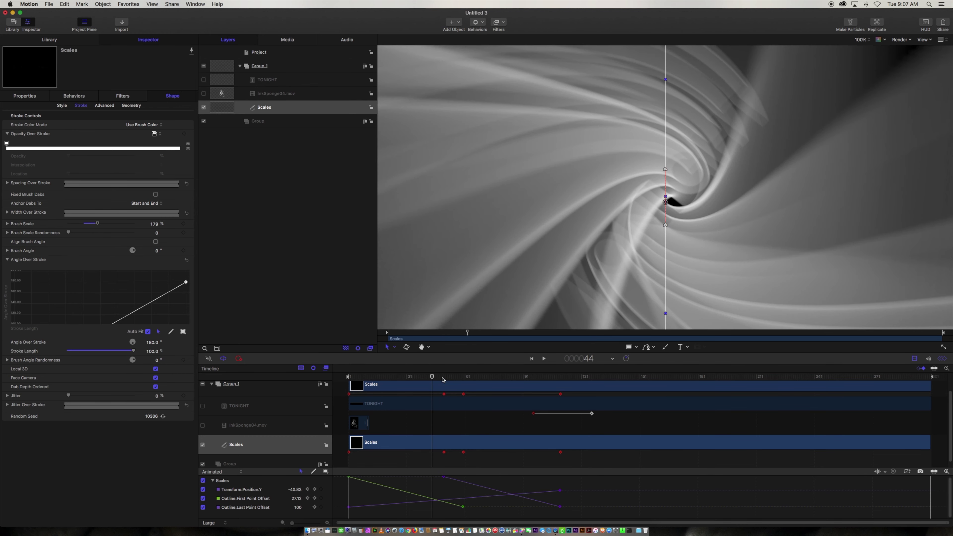
left_click_drag(442, 379, 331, 385)
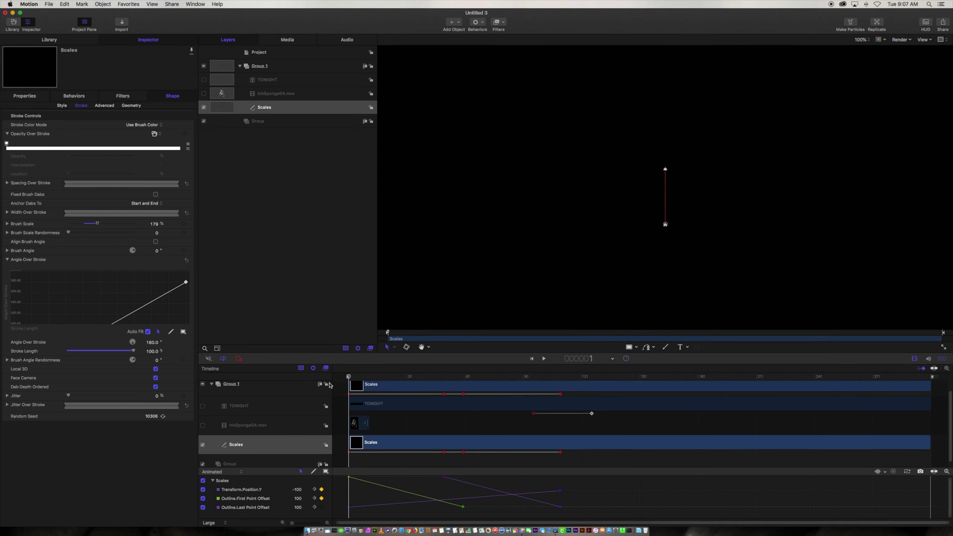
Keyframe Group 1's Position Z at frame 1 and push it back near the last frame.
left_click(264, 66)
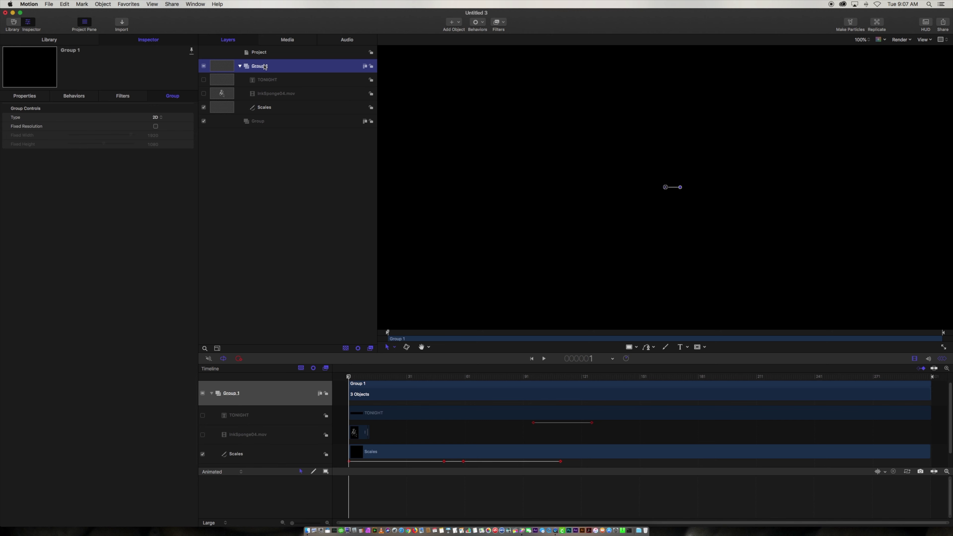
left_click(33, 98)
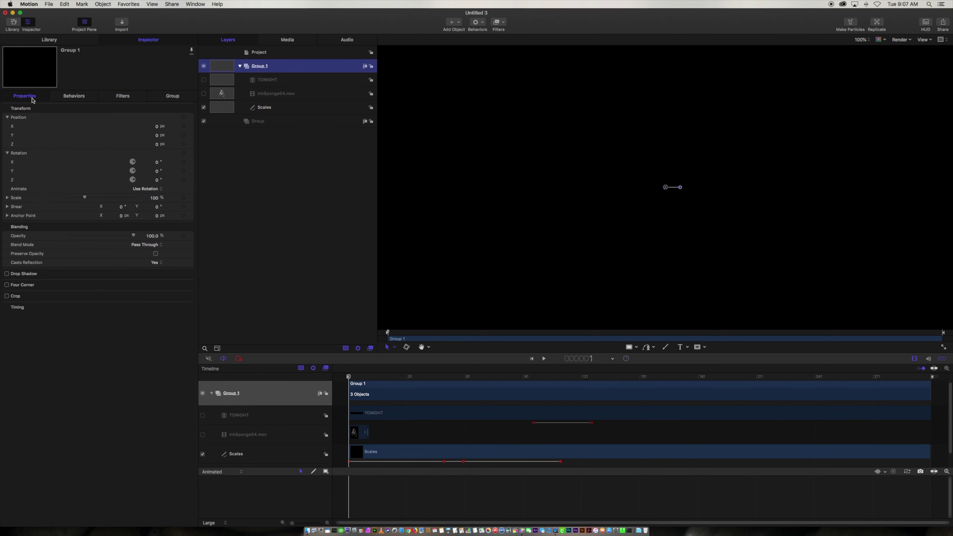
left_click(183, 144)
left_click_drag(350, 378, 706, 385)
left_click_drag(899, 383, 925, 389)
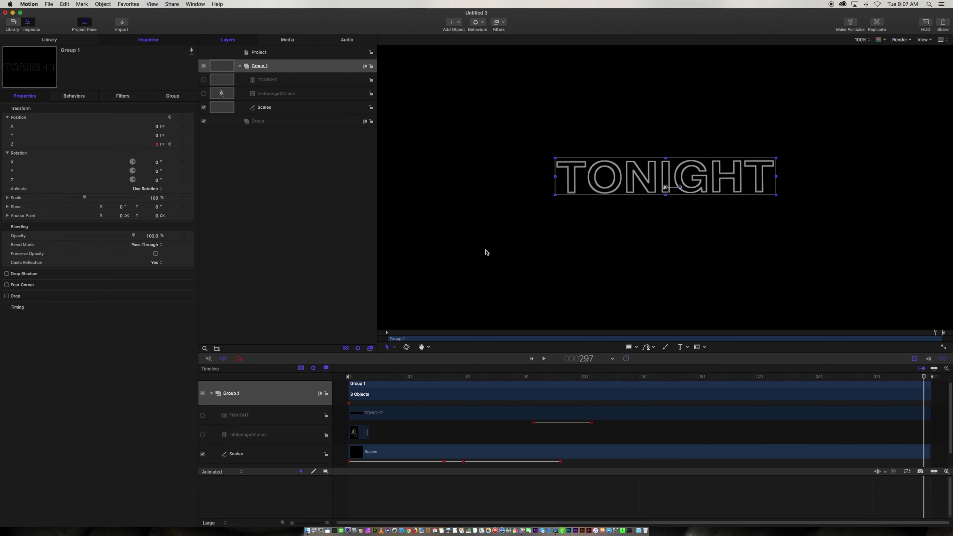
left_click_drag(157, 146, 152, 146)
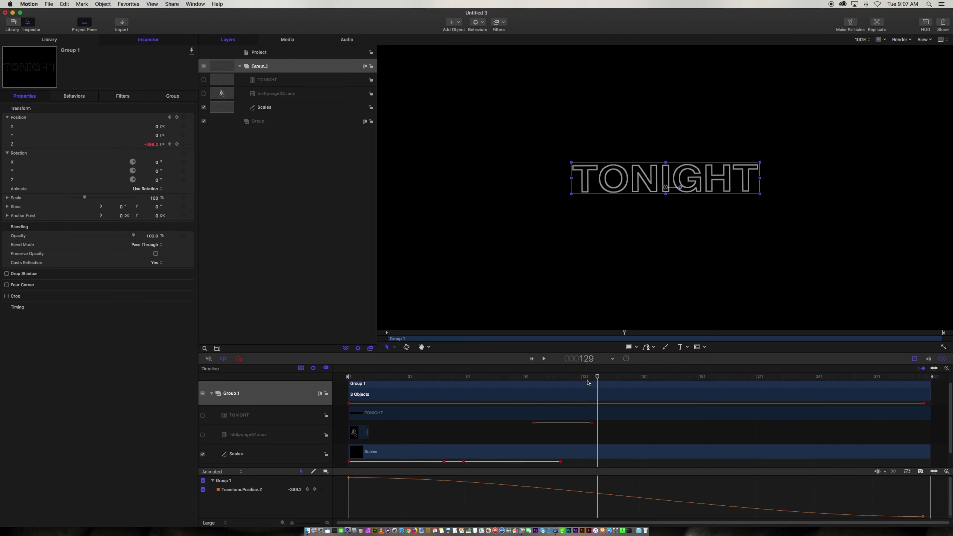
Scrub and play from the first frame to preview the group receding in Z.
left_click_drag(587, 382, 300, 400)
key("space")
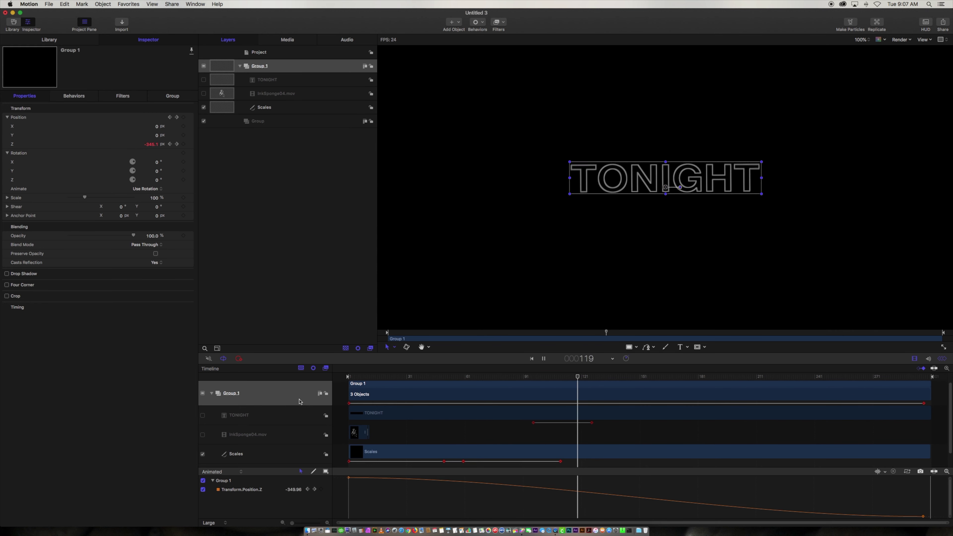
key("space")
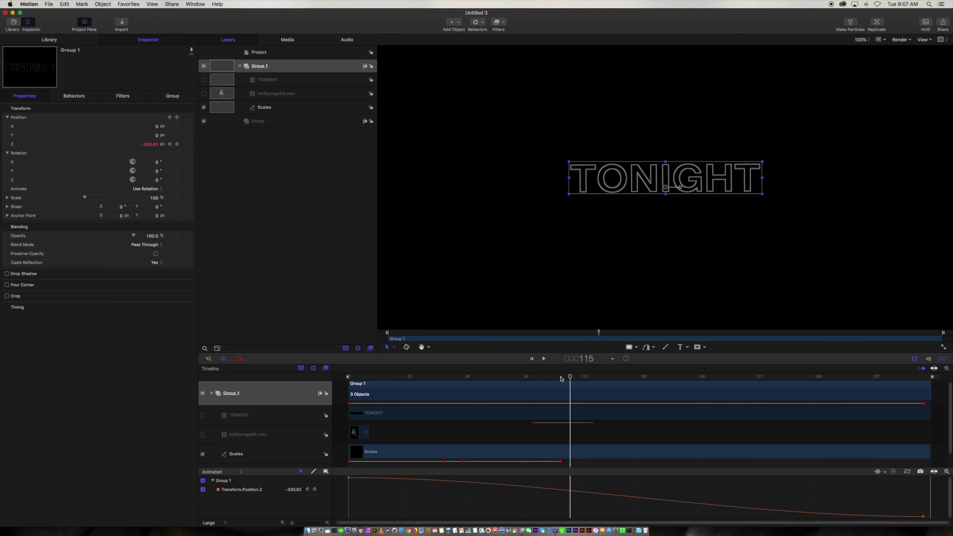
mouse_move(561, 379)
left_mouse_down()
mouse_move(577, 378)
mouse_move(382, 381)
left_mouse_up()
key("space")
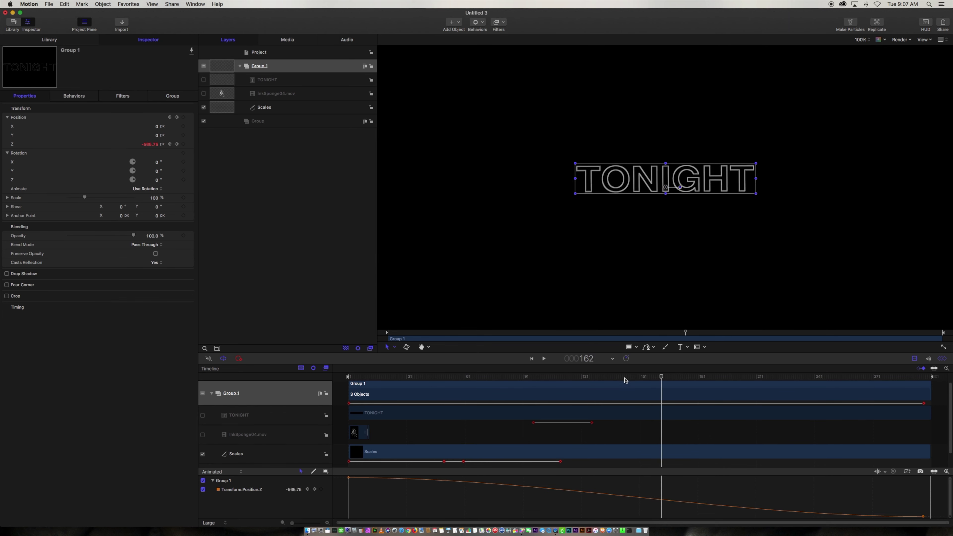
mouse_move(680, 380)
left_mouse_down()
mouse_move(350, 377)
mouse_move(305, 364)
left_mouse_up()
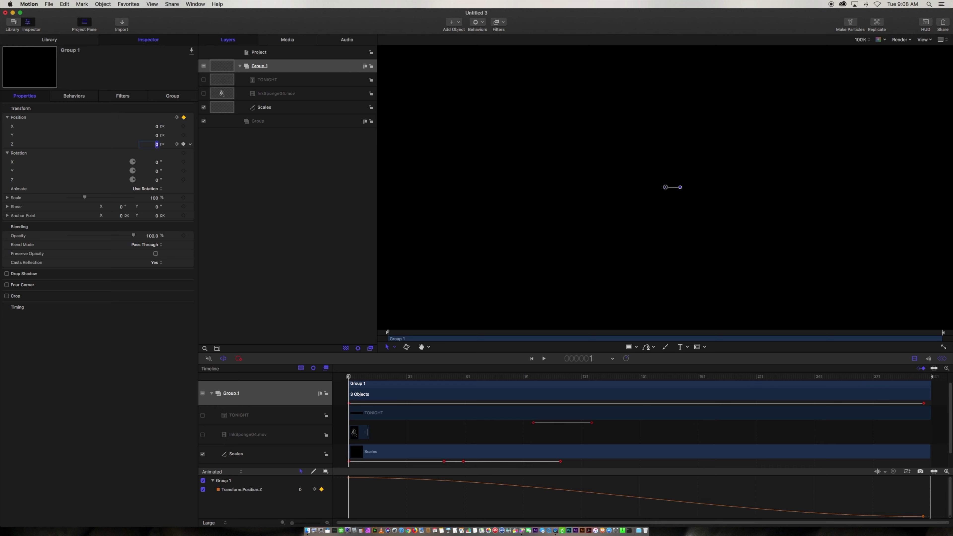
key("space")
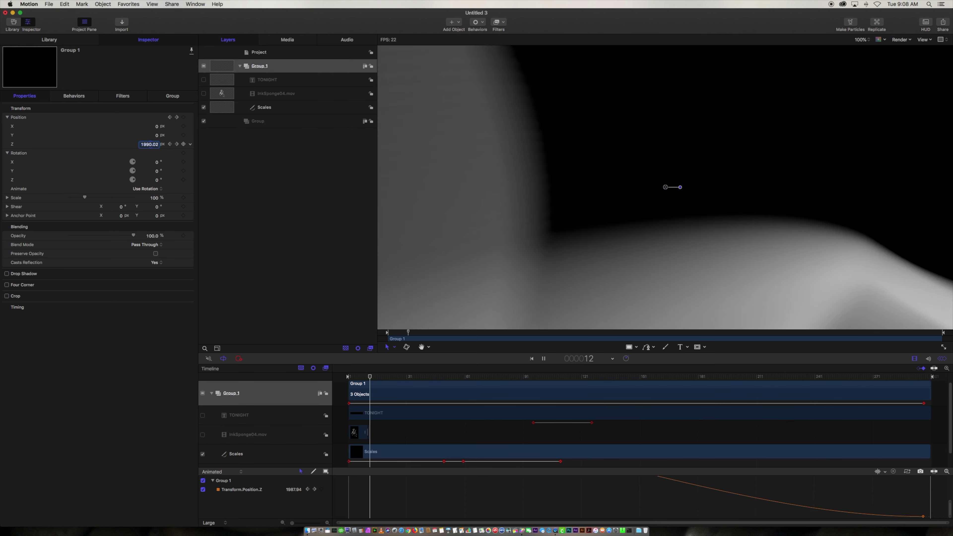